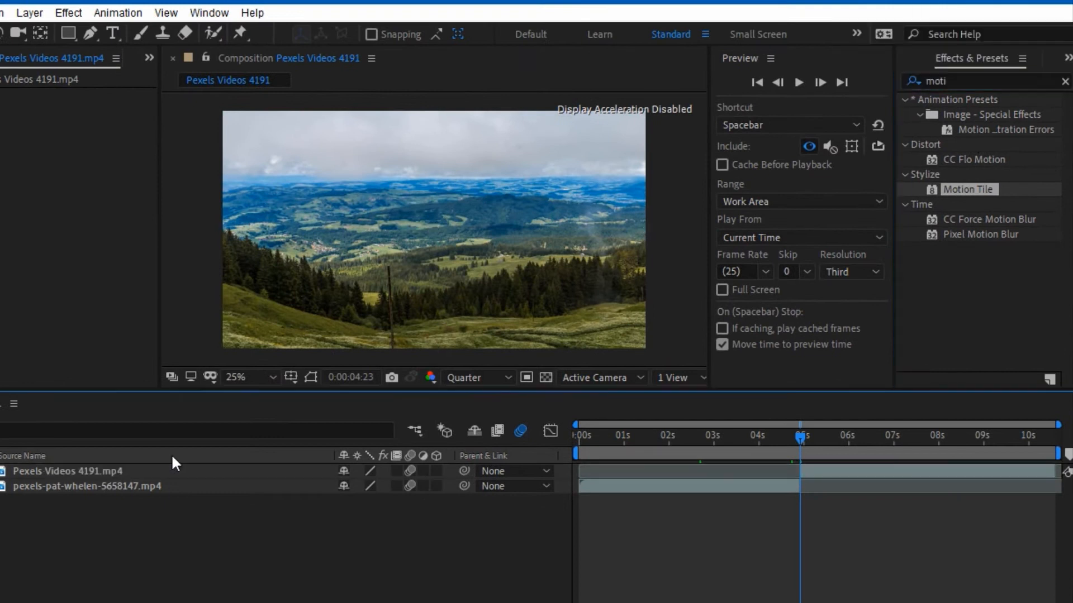
Step: Apply Motion Tile to the Pexels Videos 4191 and pexels-pat-whelen clips
{"action": "left_click", "coordinate": [258, 484], "text": "shift"}
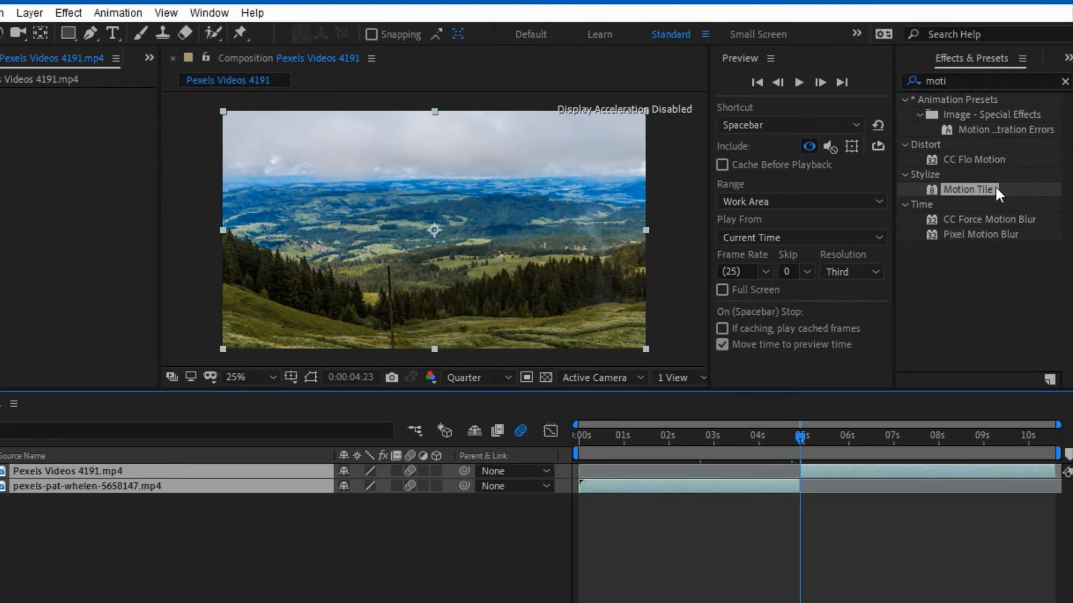
{"action": "left_click_drag", "start_coordinate": [199, 473], "coordinate": [199, 474]}
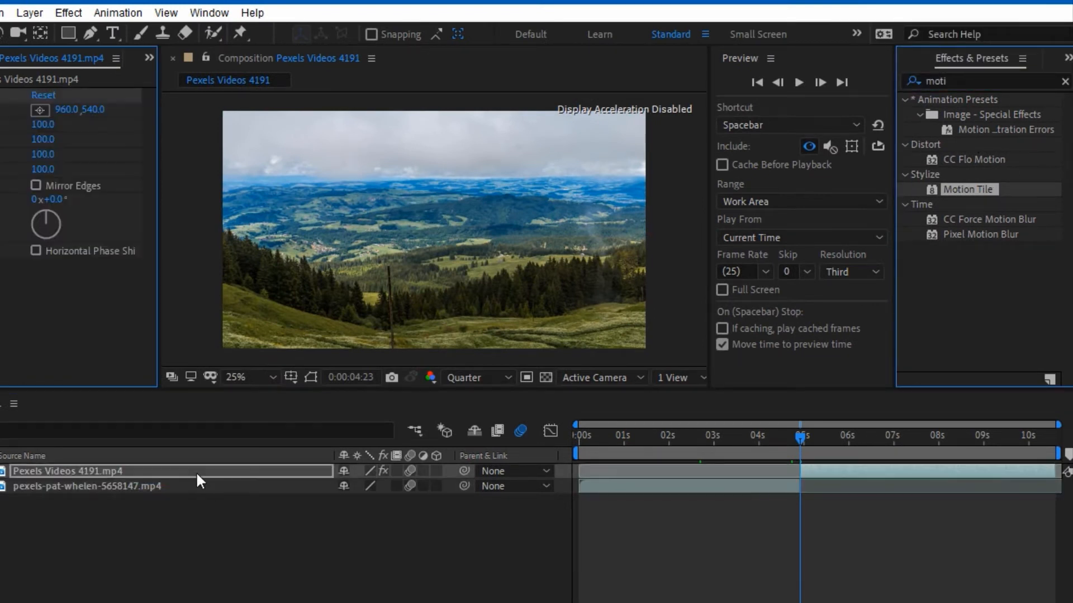
{"action": "left_click_drag", "start_coordinate": [965, 189], "coordinate": [95, 487]}
{"action": "left_click_drag", "start_coordinate": [1006, 193], "coordinate": [190, 489]}
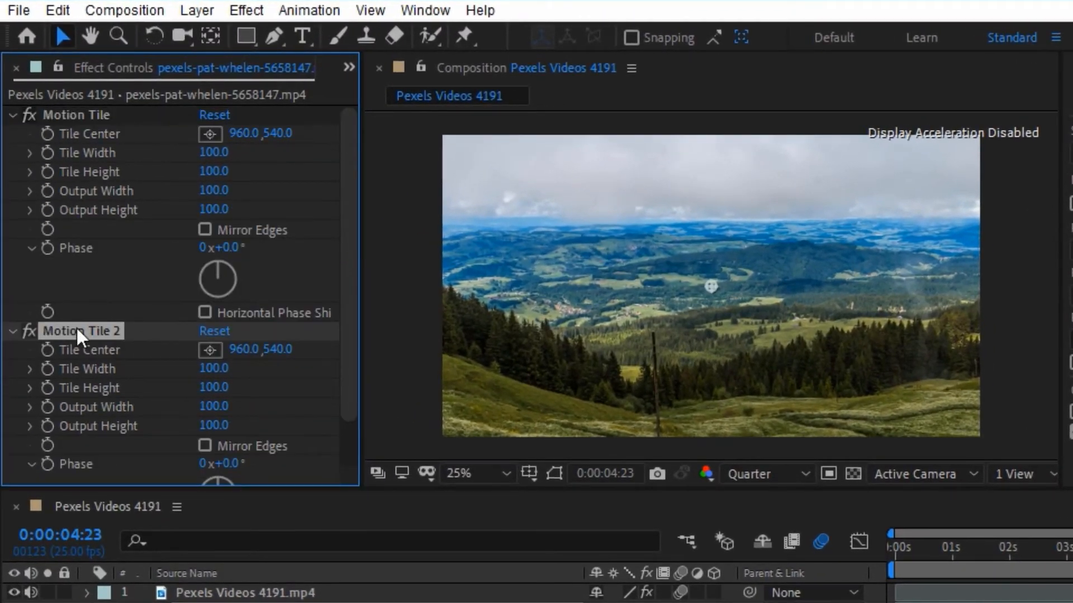
Step: Delete the duplicate Motion Tile 2 effect and reselect both clip layers
{"action": "key", "text": "Delete"}
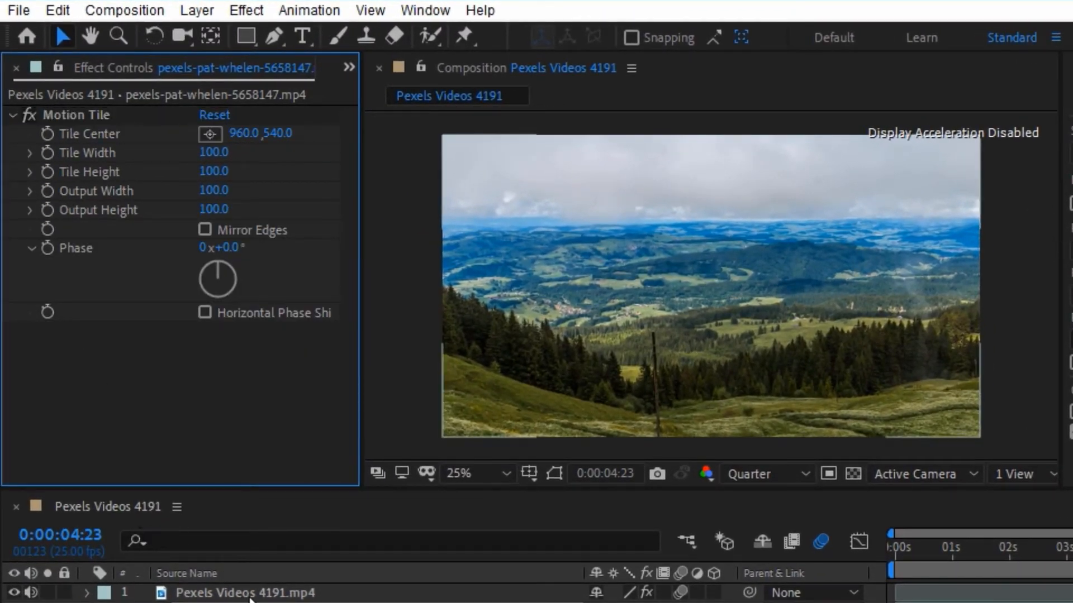
{"action": "left_click", "coordinate": [250, 593]}
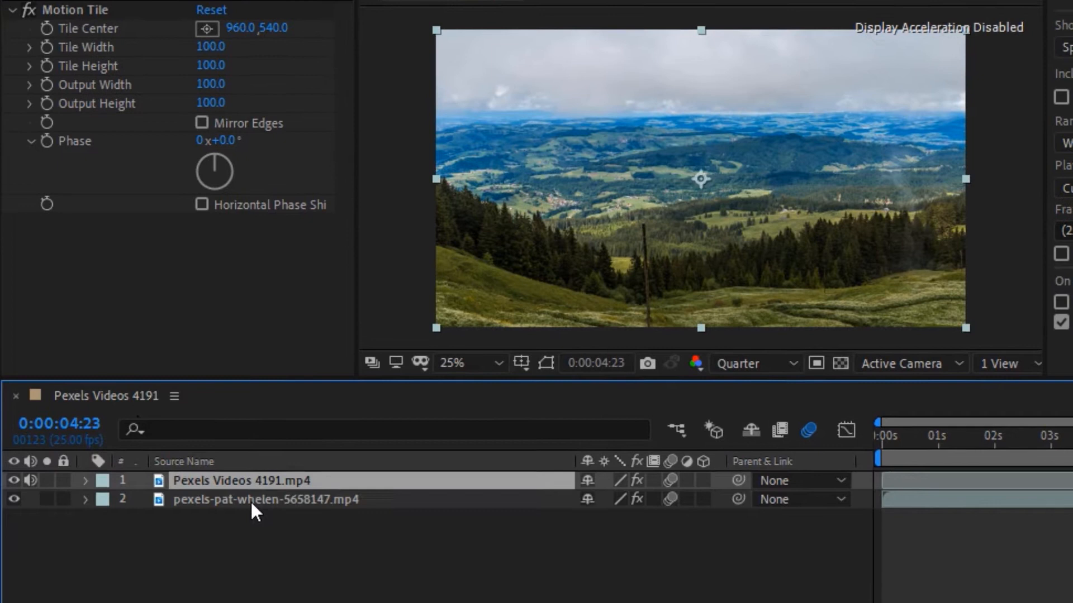
{"action": "left_click", "coordinate": [250, 501]}
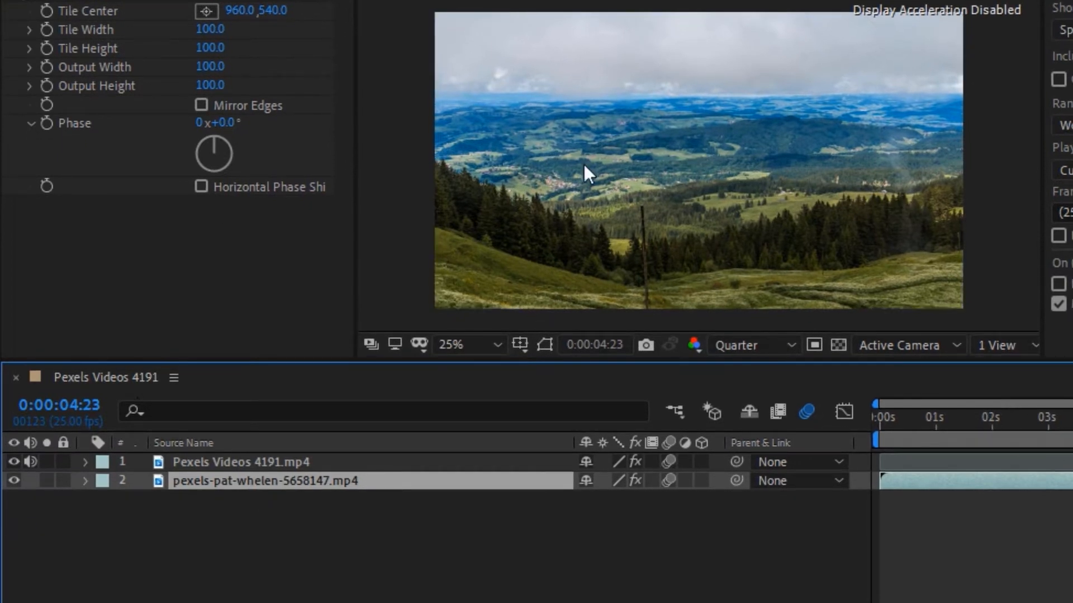
Step: Turn on Mirror Edges for the Pexels Videos 4191 clip's Motion Tile and set Output Width and Height to 500
{"action": "left_click", "coordinate": [312, 463]}
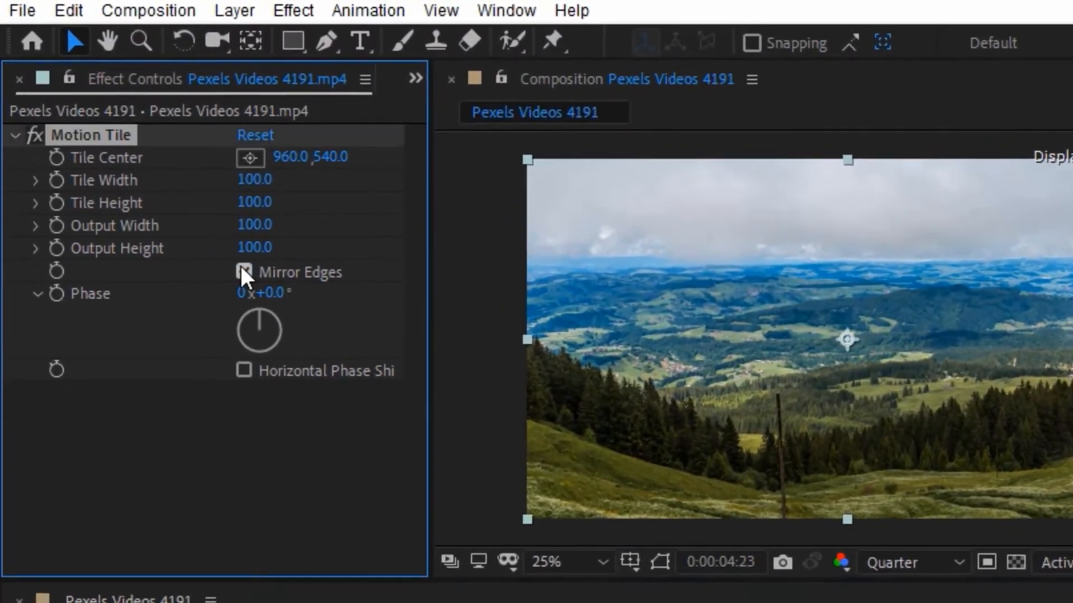
{"action": "left_click", "coordinate": [215, 240]}
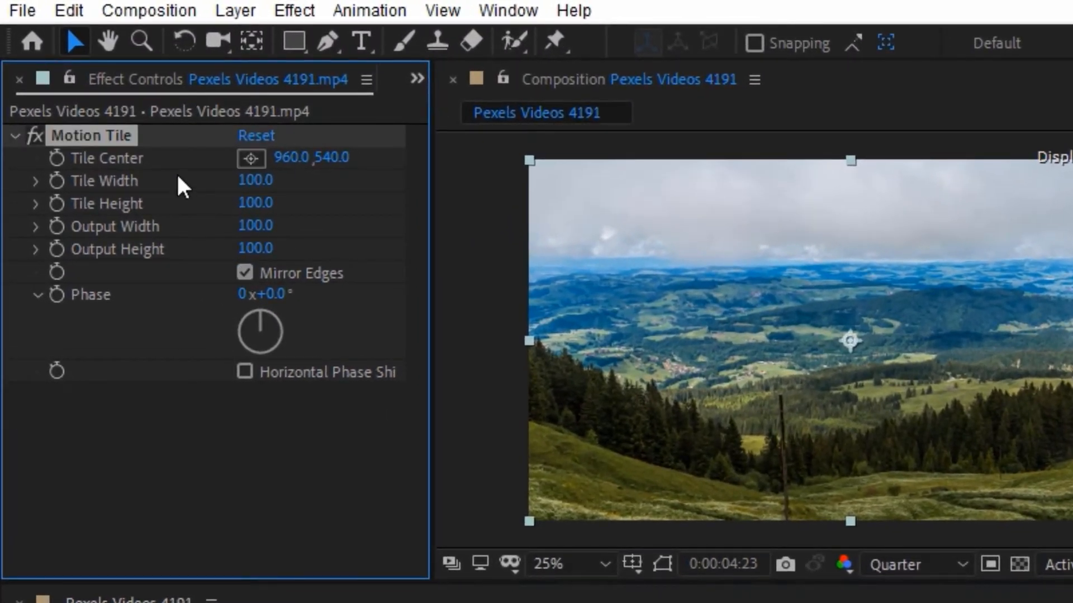
{"action": "left_click", "coordinate": [248, 250]}
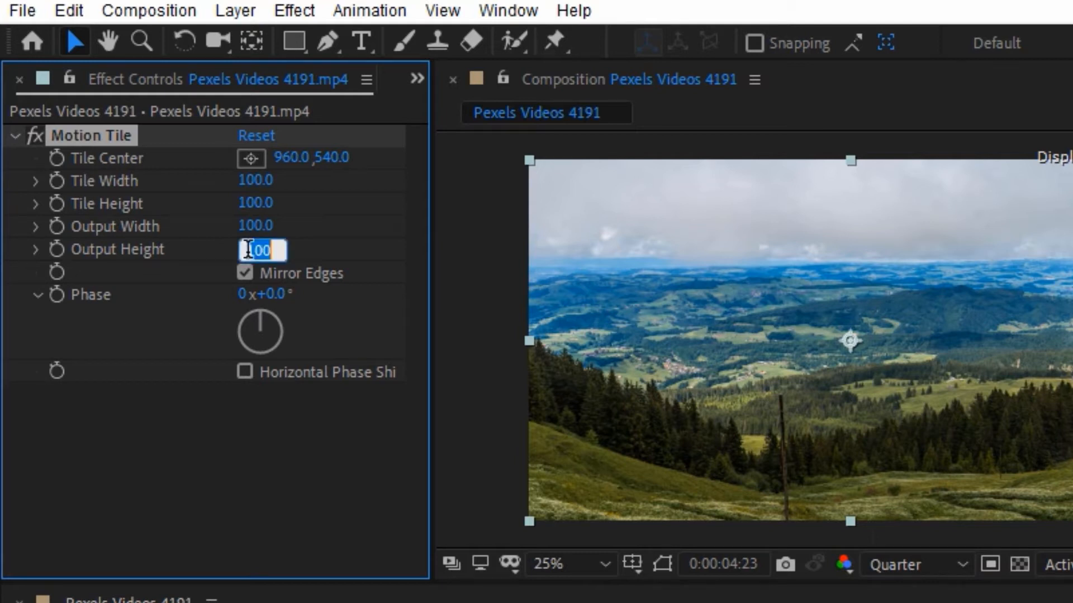
{"action": "type", "text": "500"}
{"action": "left_click", "coordinate": [258, 227]}
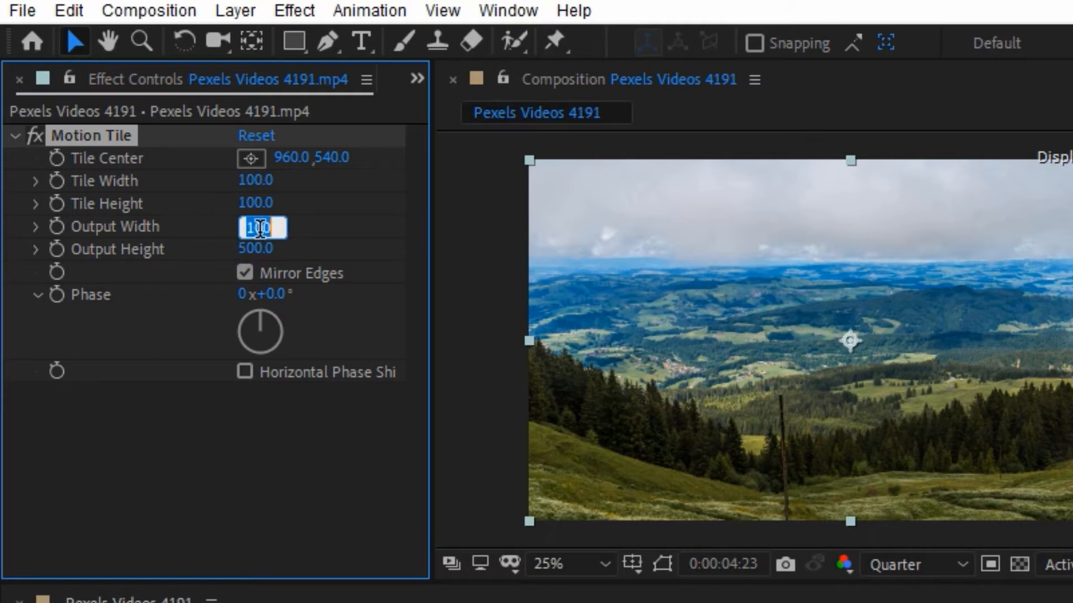
{"action": "type", "text": "500"}
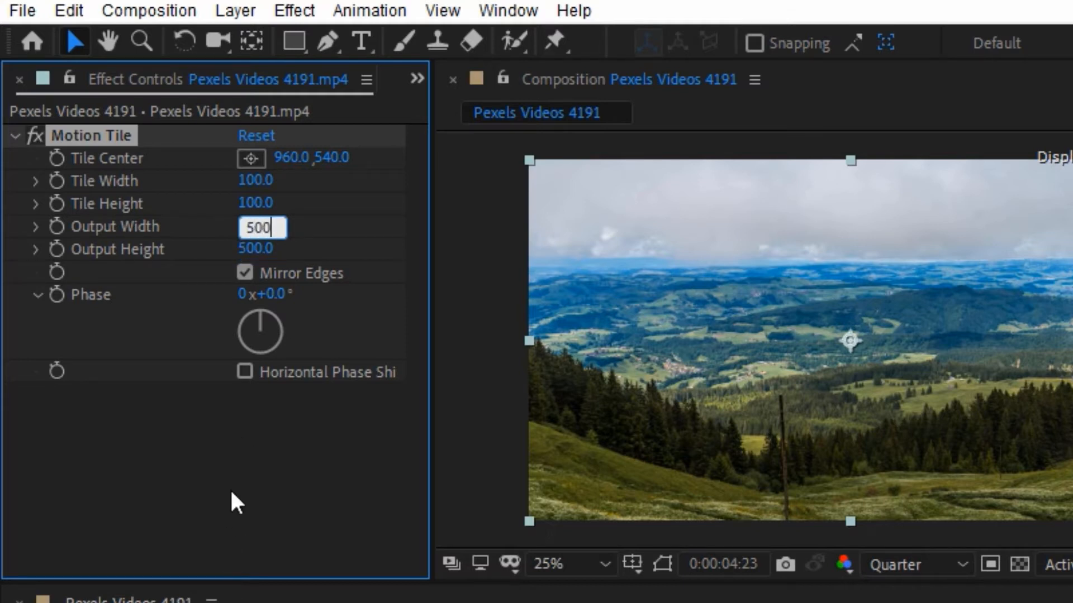
{"action": "left_click", "coordinate": [236, 483]}
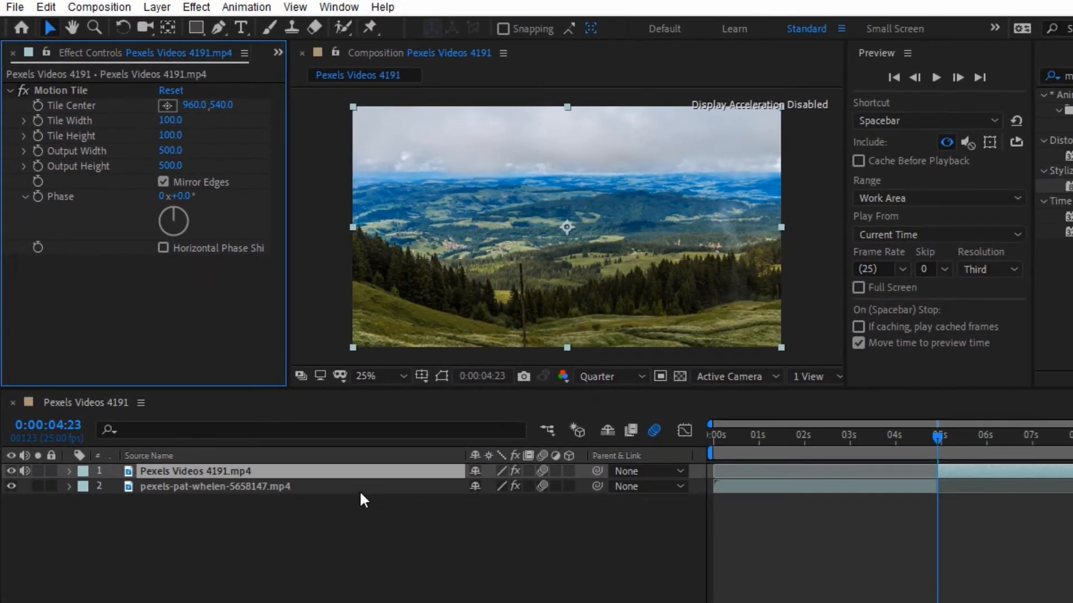
{"action": "left_click", "coordinate": [364, 488]}
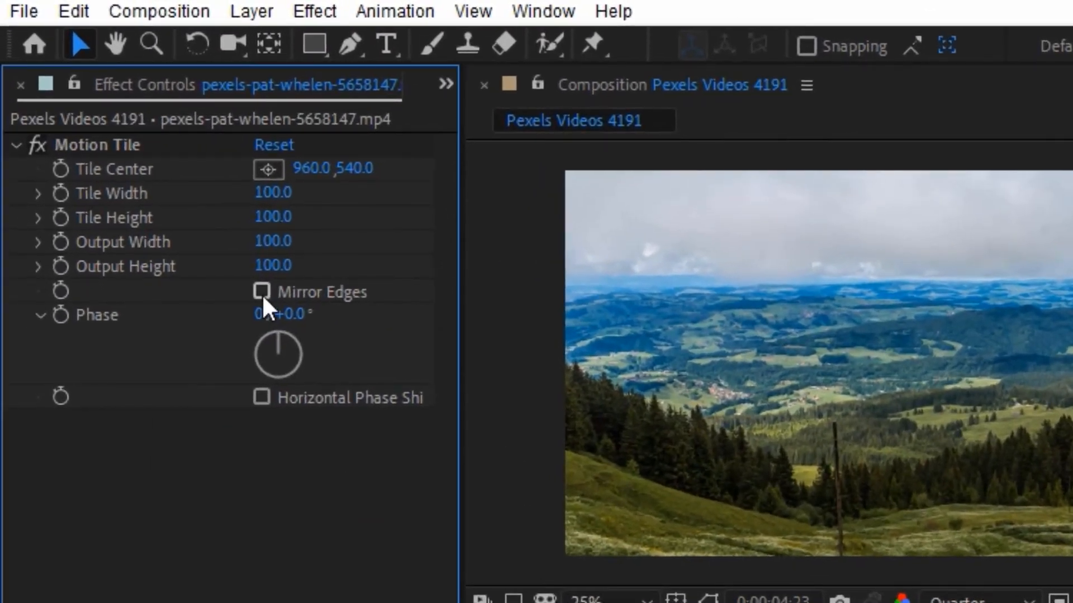
Step: Enable Mirror Edges on the pexels-pat-whelen Motion Tile with Output Height and Width of 500
{"action": "left_click", "coordinate": [261, 291]}
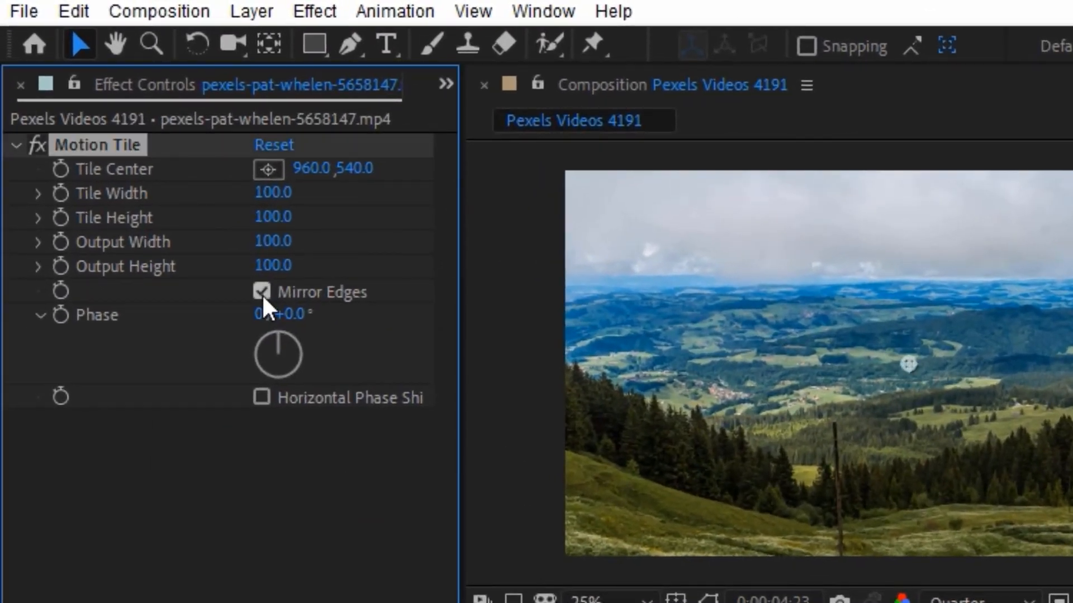
{"action": "left_click", "coordinate": [271, 266]}
{"action": "type", "text": "500"}
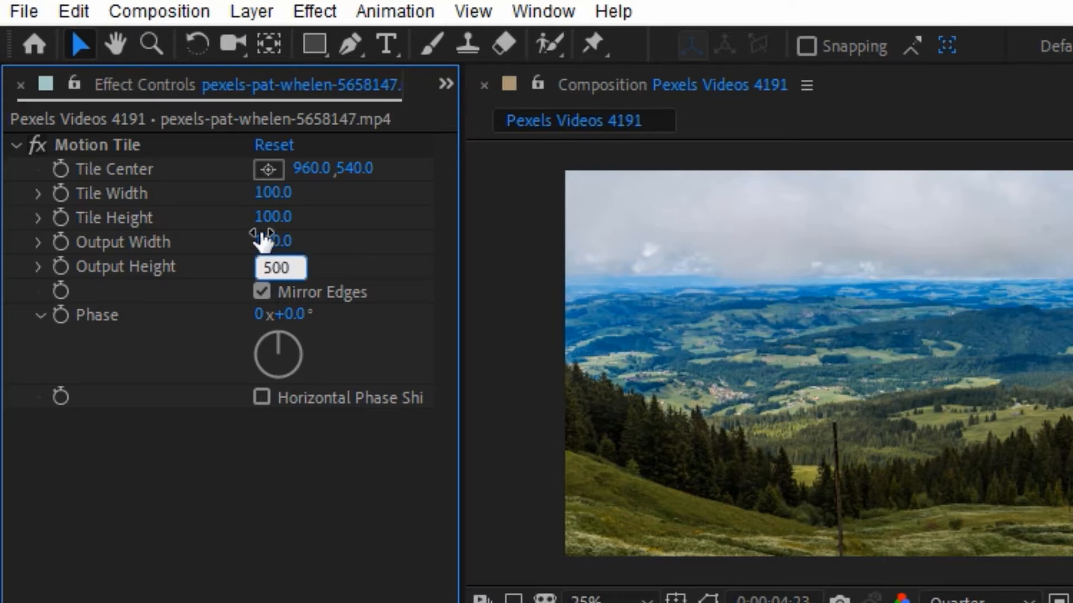
{"action": "key", "text": "Return"}
{"action": "left_click", "coordinate": [264, 241]}
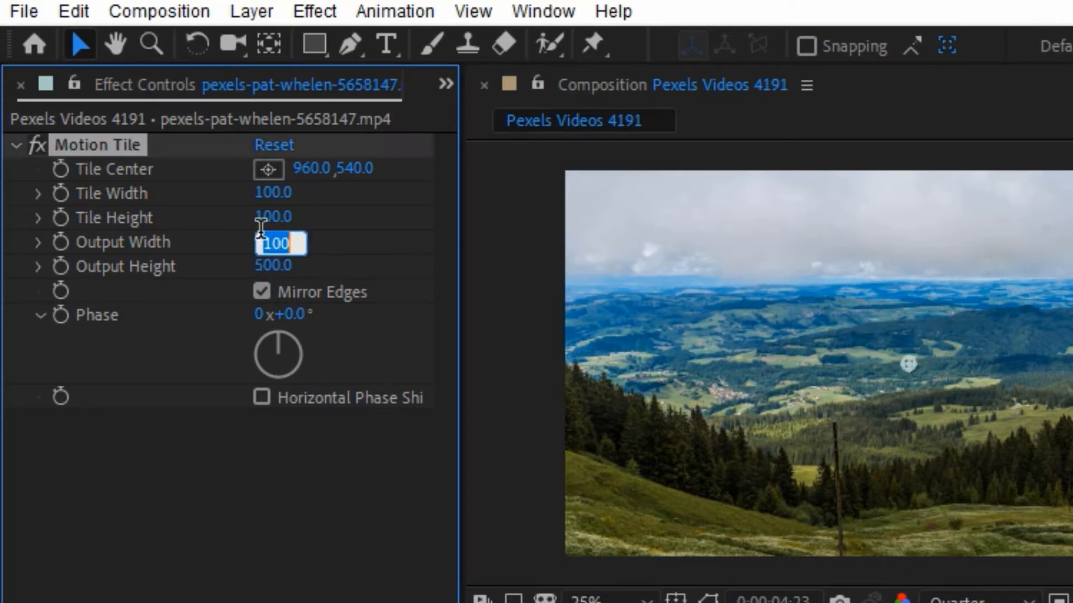
{"action": "type", "text": "500"}
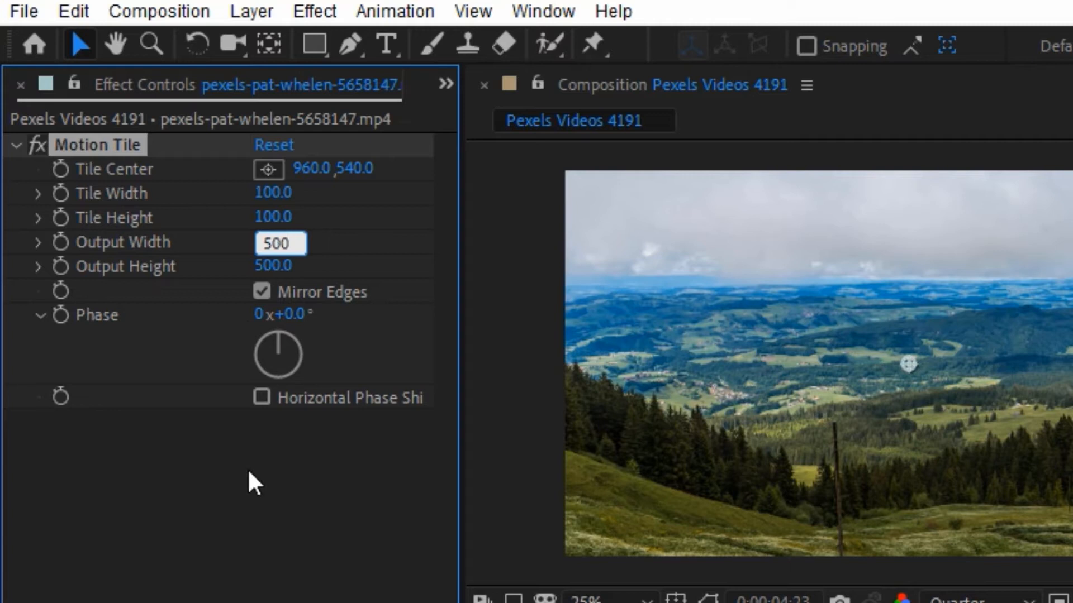
{"action": "left_click", "coordinate": [275, 458]}
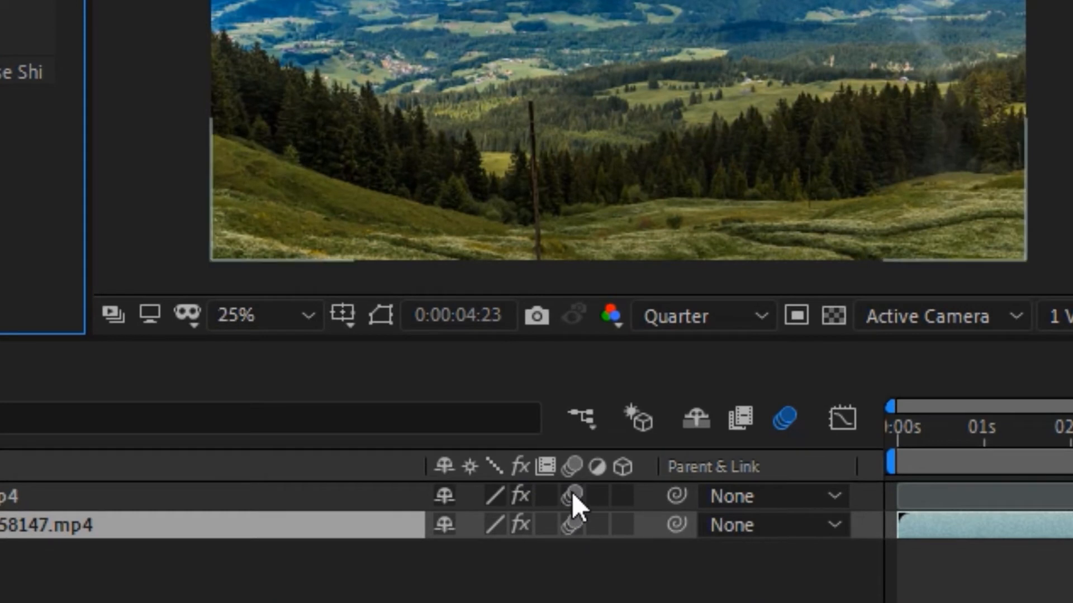
Step: Switch off both clips' motion blur and add an adjustment layer at the top
{"action": "left_click", "coordinate": [581, 501]}
{"action": "left_click", "coordinate": [573, 524]}
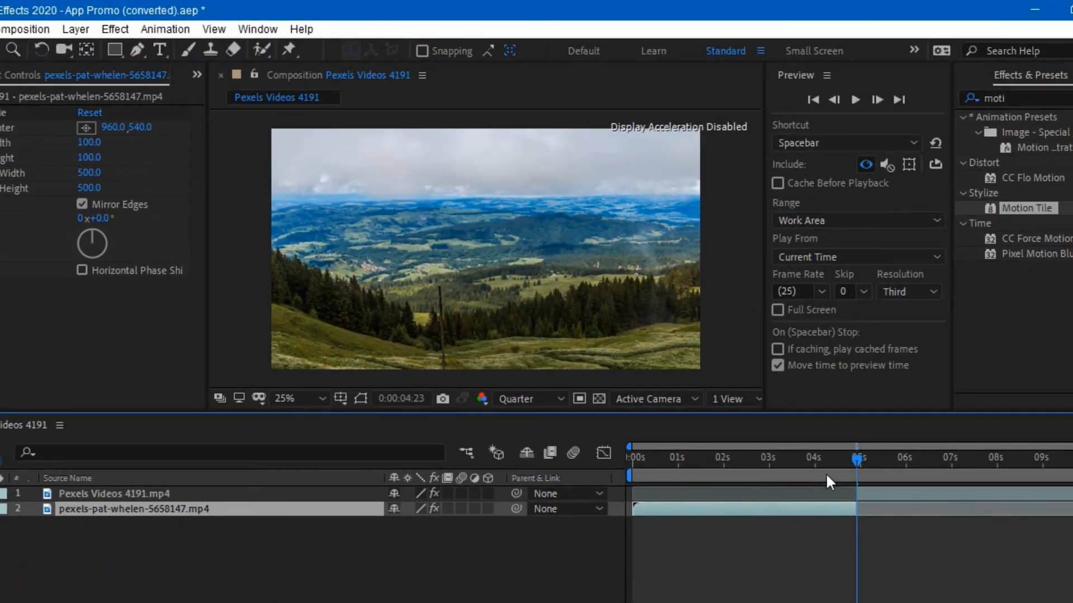
{"action": "right_click", "coordinate": [244, 591]}
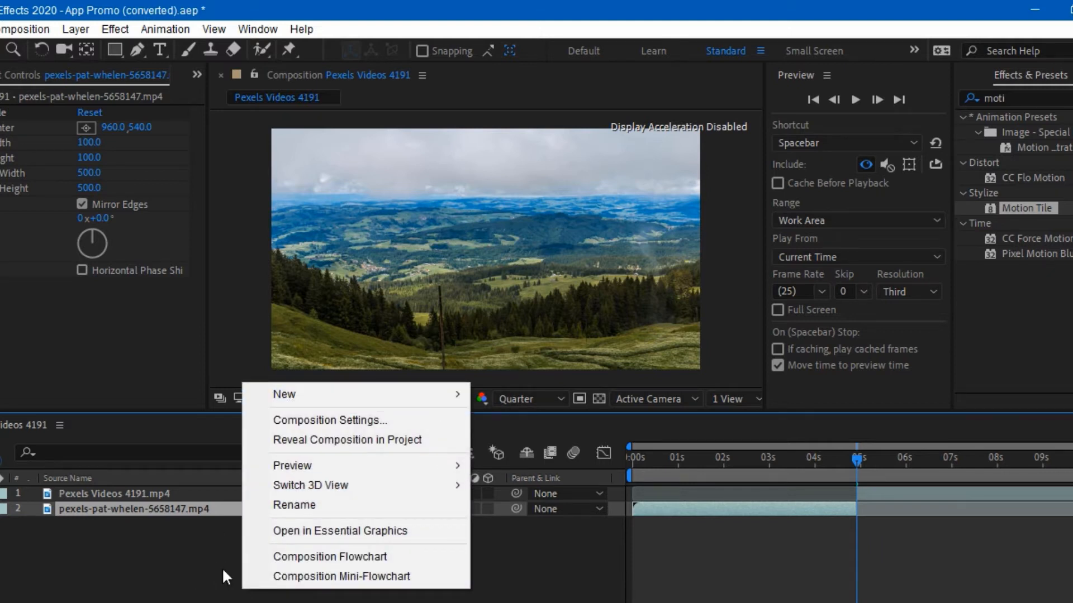
{"action": "mouse_move", "coordinate": [325, 397]}
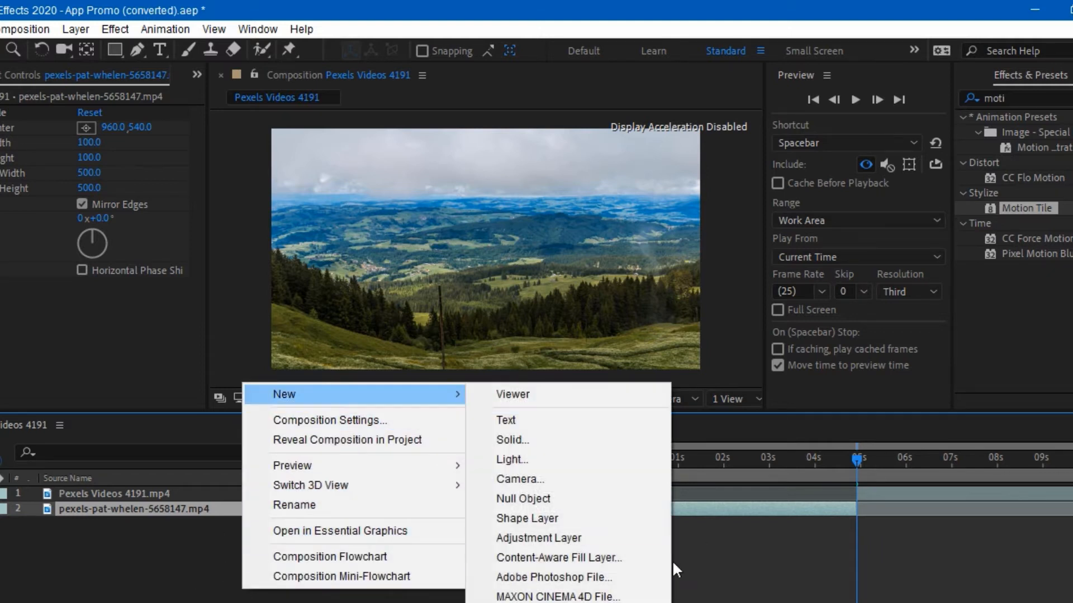
{"action": "left_click", "coordinate": [588, 542]}
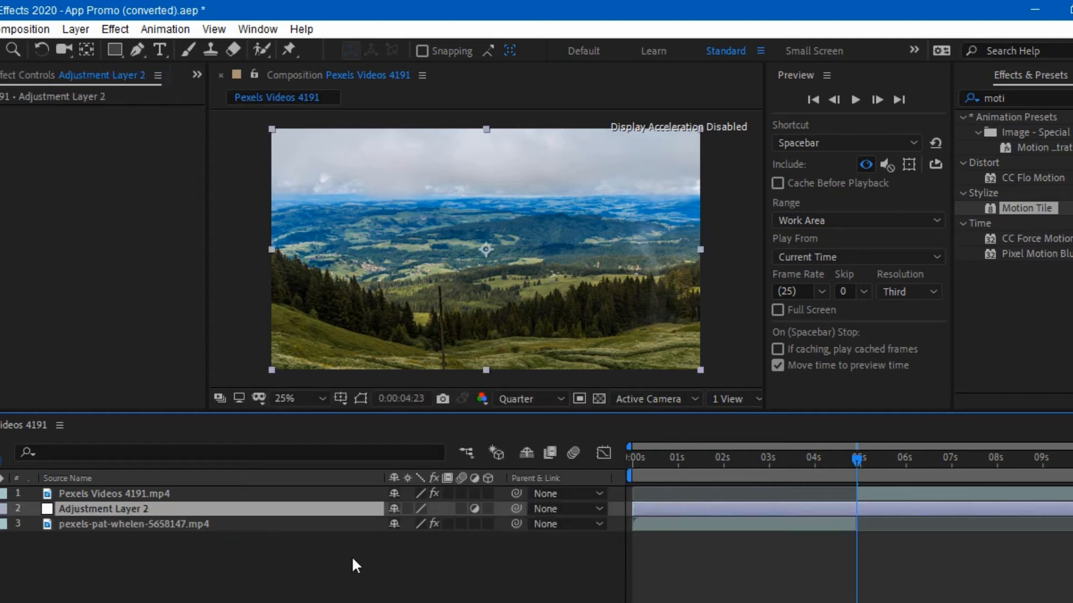
{"action": "left_click_drag", "start_coordinate": [303, 510], "coordinate": [319, 493]}
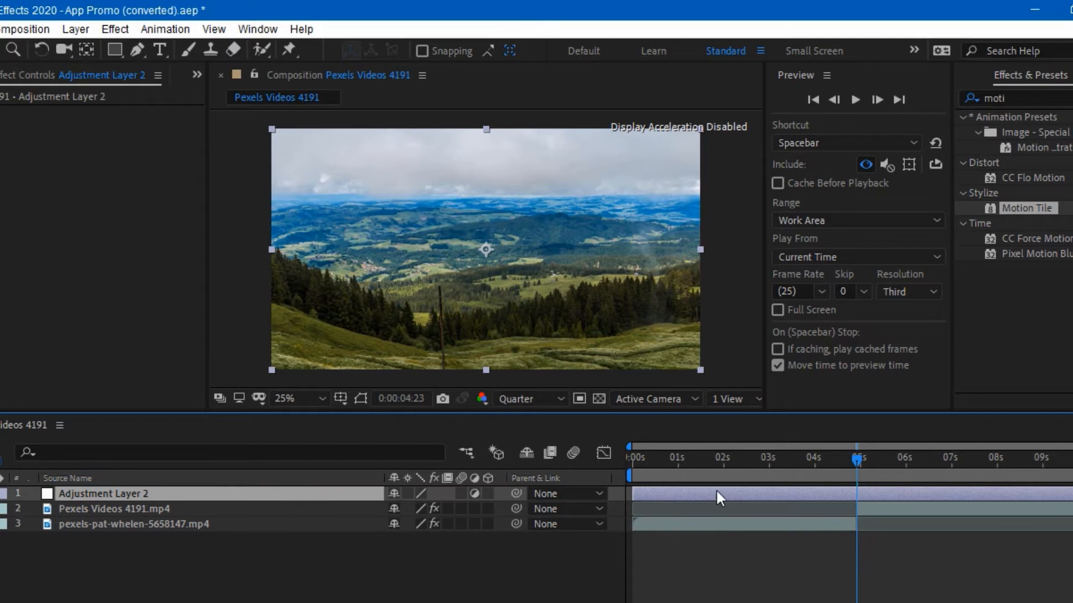
Step: Move the adjustment layer so it starts at about 4 seconds
{"action": "left_click", "coordinate": [810, 459]}
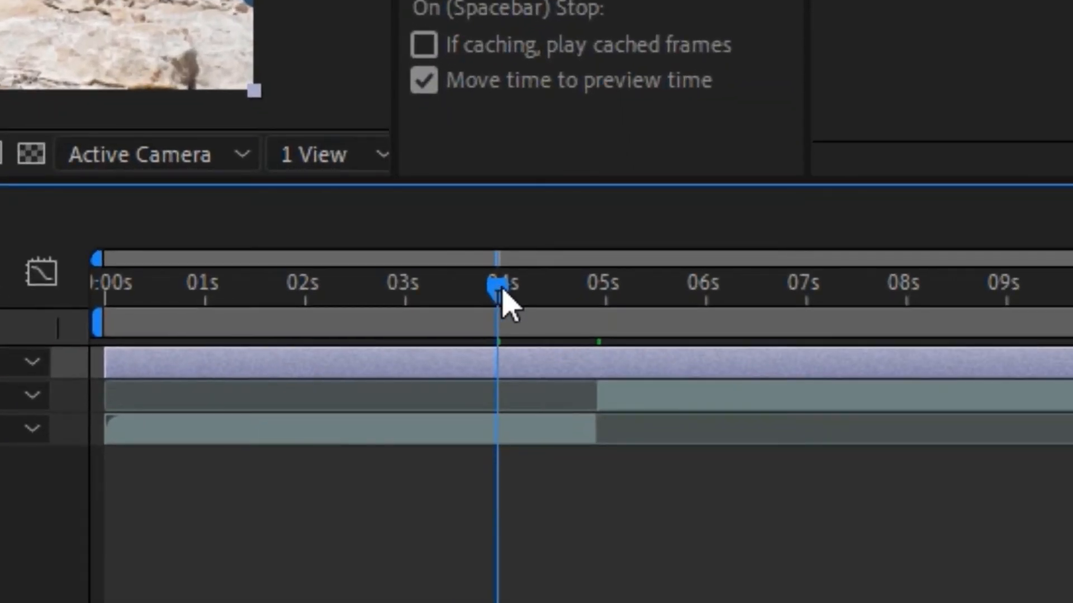
{"action": "left_click_drag", "start_coordinate": [616, 357], "coordinate": [624, 354]}
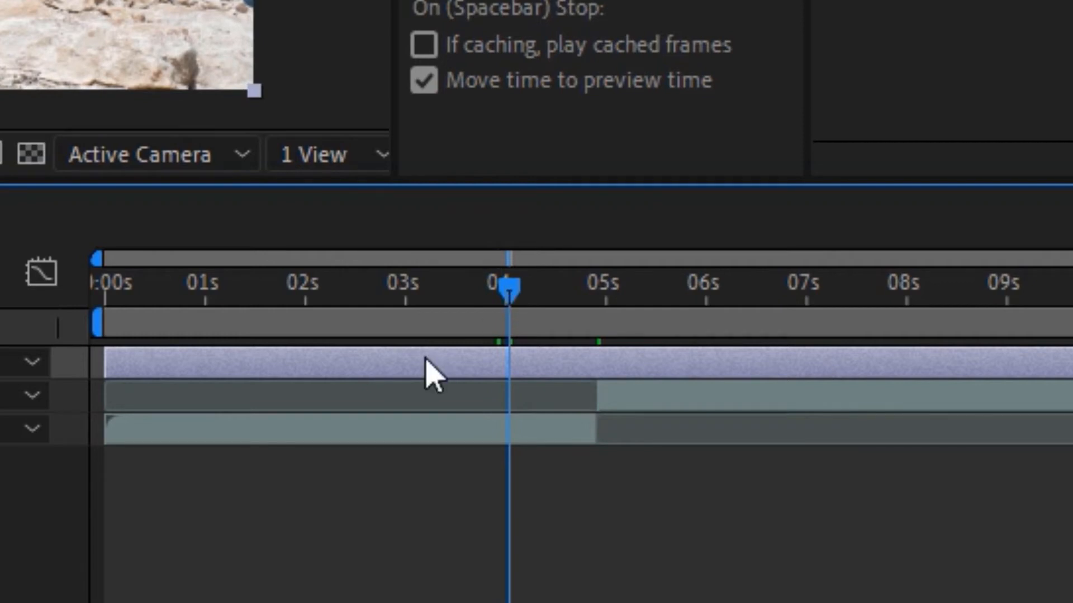
{"action": "left_click_drag", "start_coordinate": [511, 297], "coordinate": [506, 298]}
{"action": "left_click_drag", "start_coordinate": [108, 360], "coordinate": [511, 370]}
Step: Trim the adjustment layer's out point to end at 6 seconds, then deselect it
{"action": "left_click", "coordinate": [713, 295]}
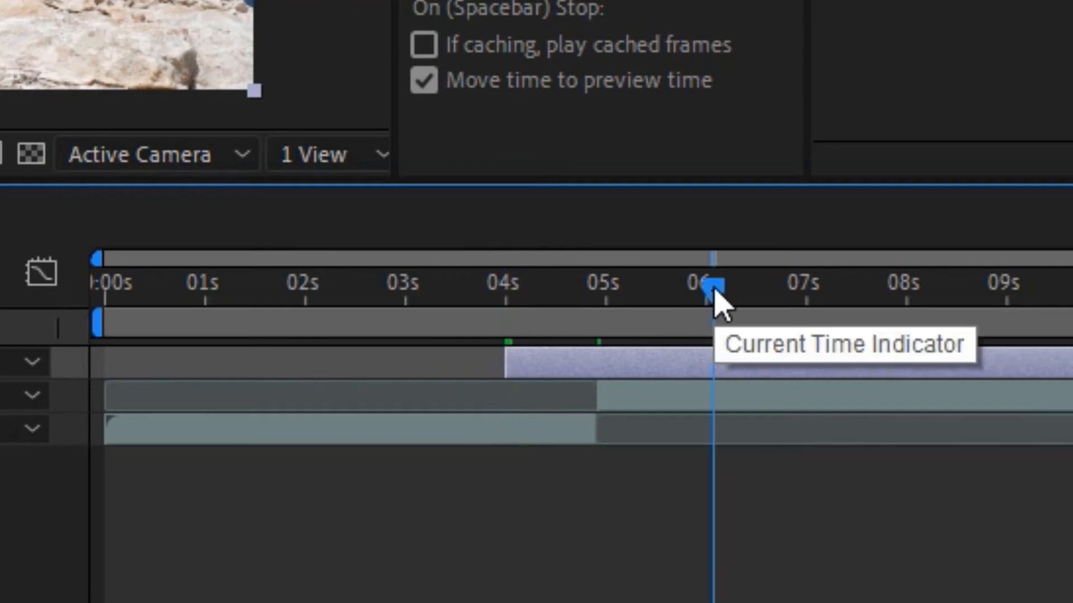
{"action": "mouse_move", "coordinate": [722, 286]}
{"action": "left_mouse_down"}
{"action": "mouse_move", "coordinate": [707, 290]}
{"action": "mouse_move", "coordinate": [725, 299]}
{"action": "mouse_move", "coordinate": [710, 304]}
{"action": "left_mouse_up"}
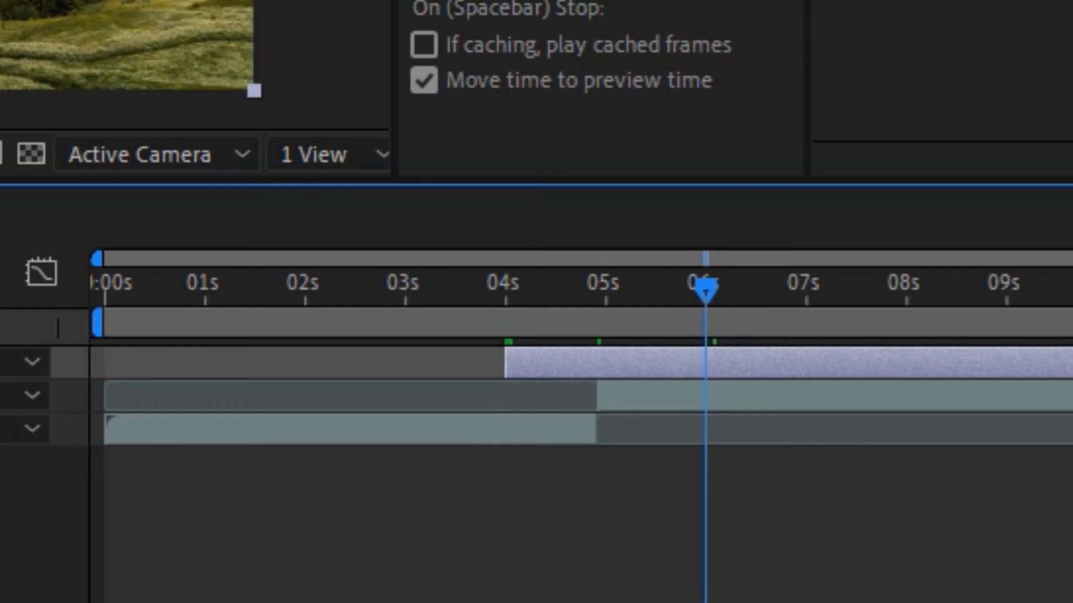
{"action": "left_click_drag", "start_coordinate": [1025, 359], "coordinate": [698, 374]}
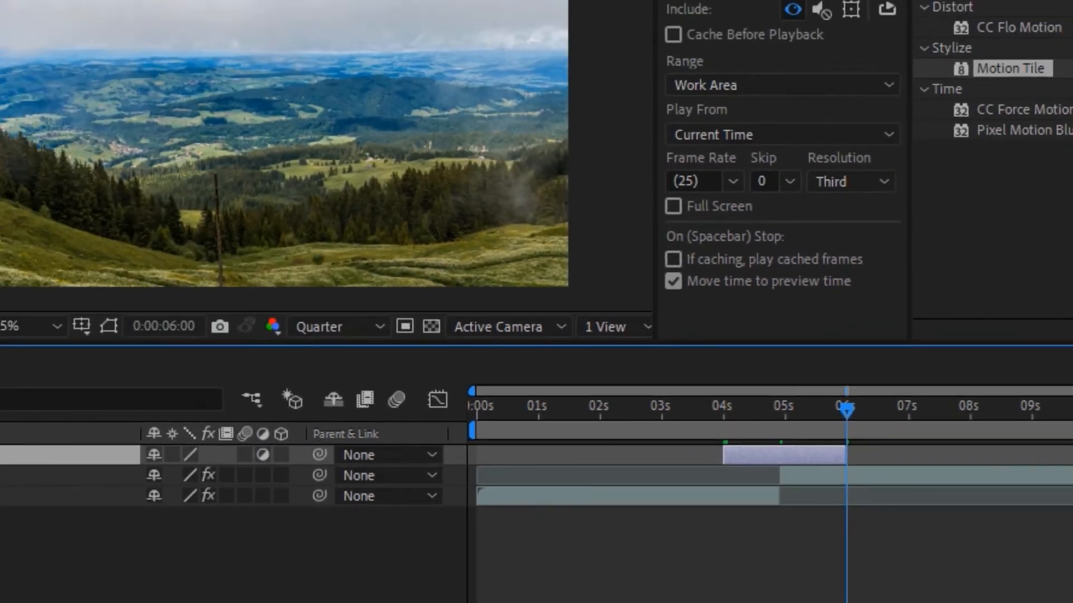
{"action": "left_click", "coordinate": [526, 600]}
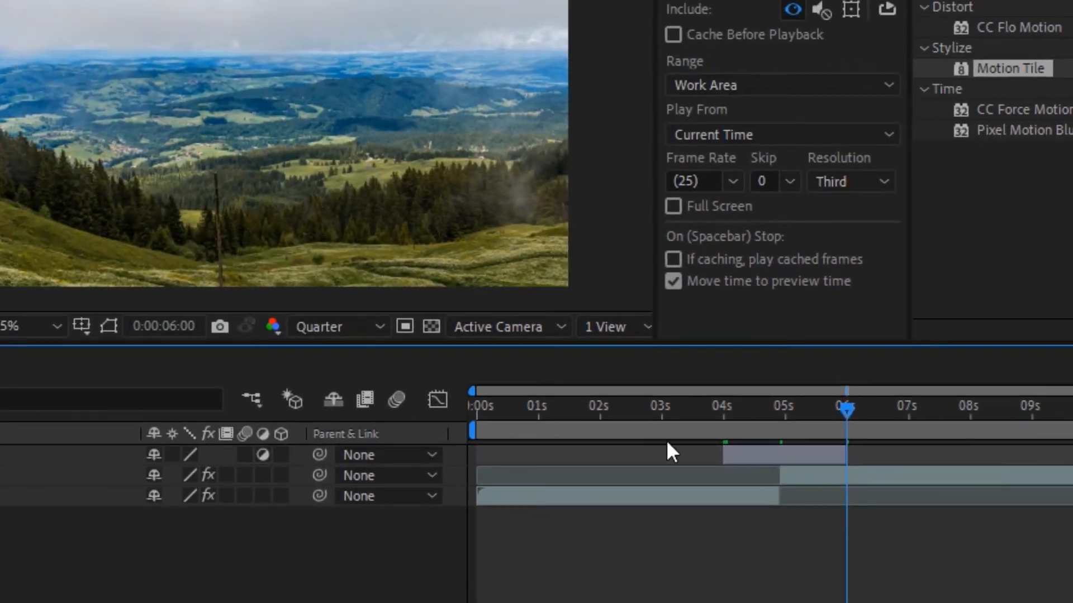
Step: Place the playhead on the clip cut at 0:00:04:23 and select Adjustment Layer 2
{"action": "left_click", "coordinate": [778, 406]}
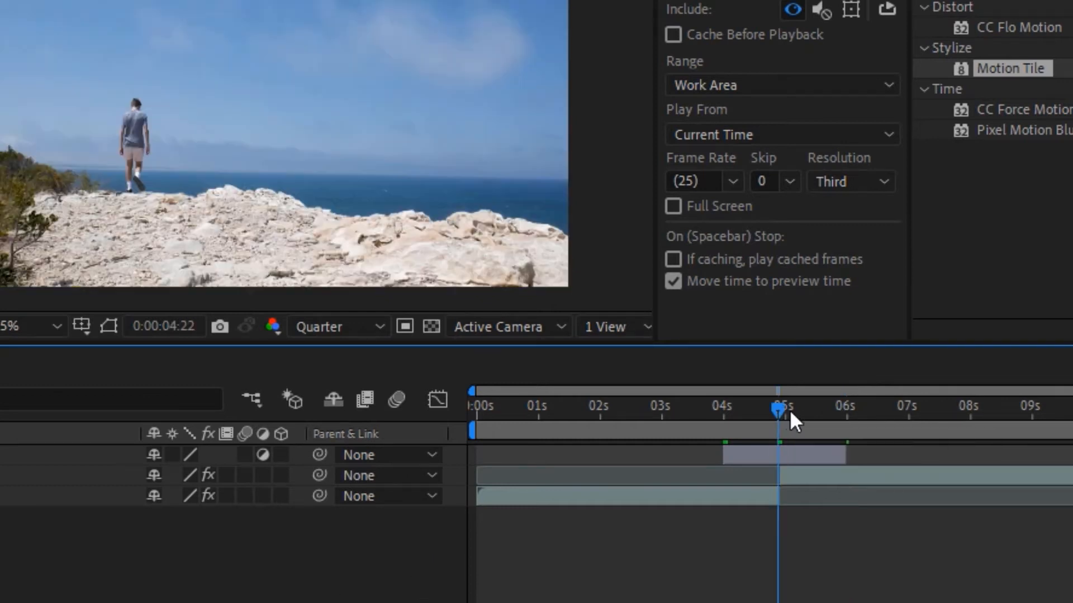
{"action": "left_click", "coordinate": [788, 409]}
{"action": "left_click_drag", "start_coordinate": [784, 410], "coordinate": [781, 410]}
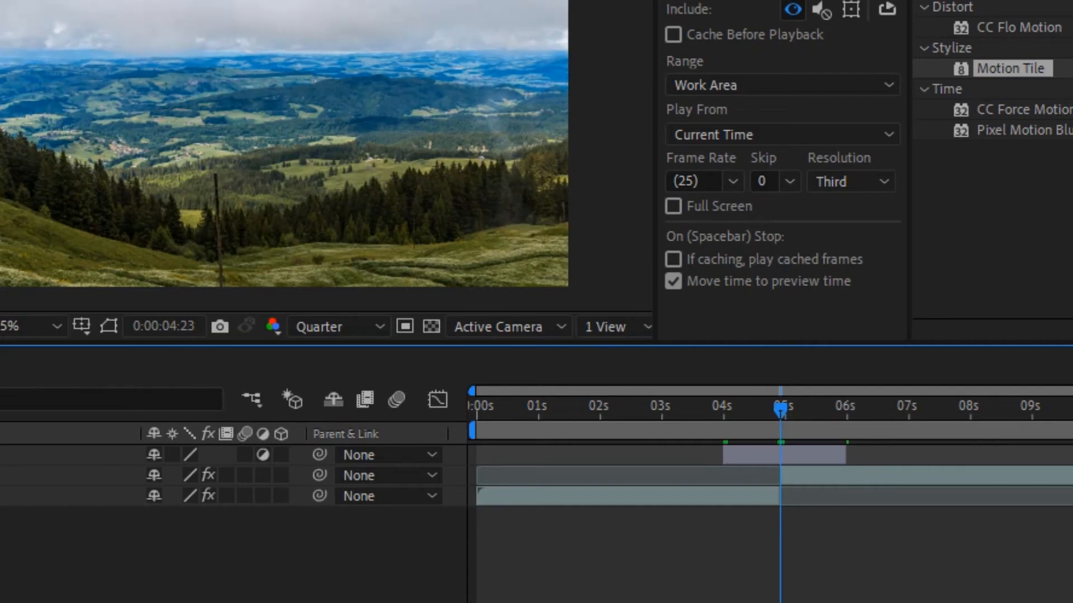
{"action": "key", "text": "equal"}
{"action": "key", "text": "equal"}
{"action": "key", "text": "equal"}
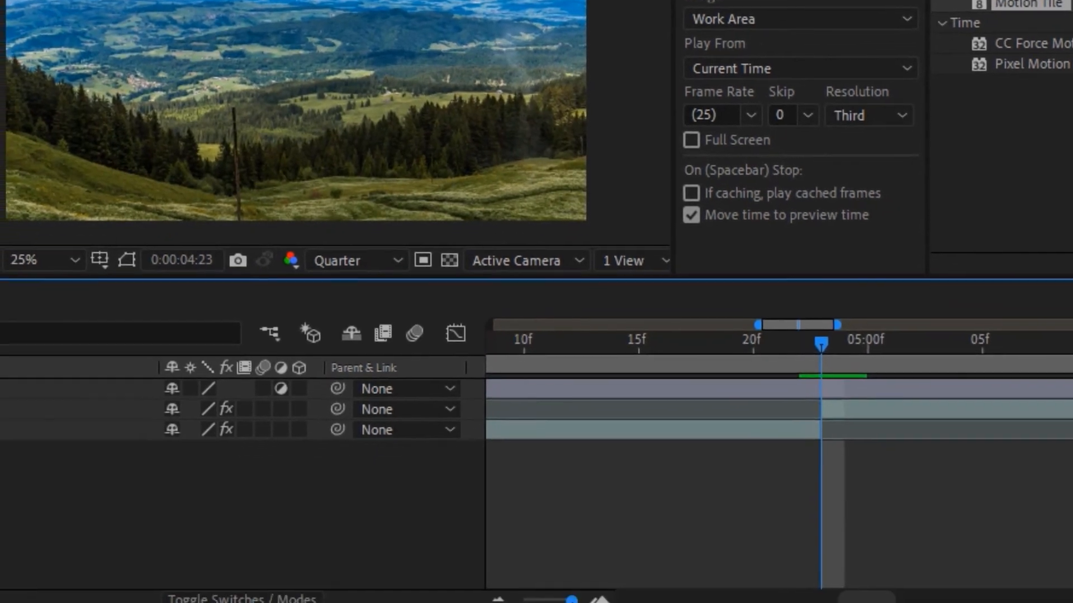
{"action": "left_click", "coordinate": [502, 598]}
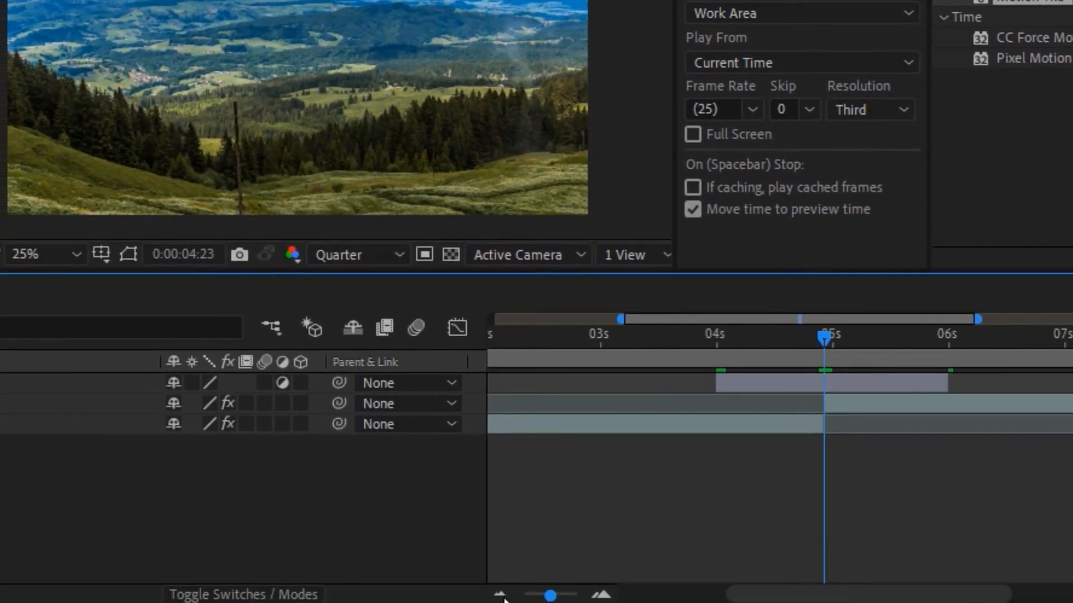
{"action": "left_click", "coordinate": [502, 598]}
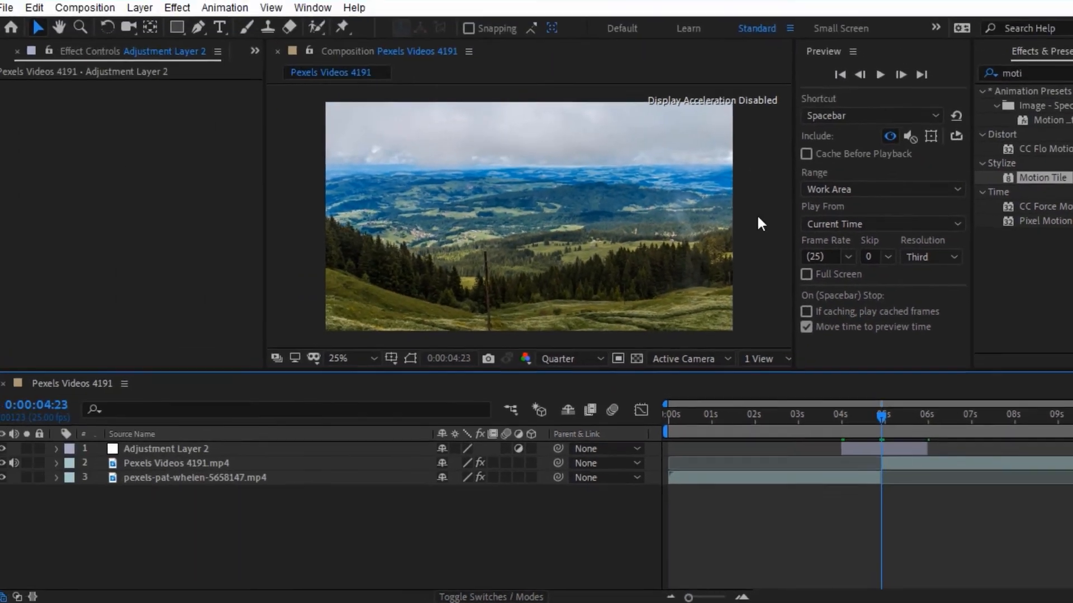
{"action": "left_click", "coordinate": [917, 451]}
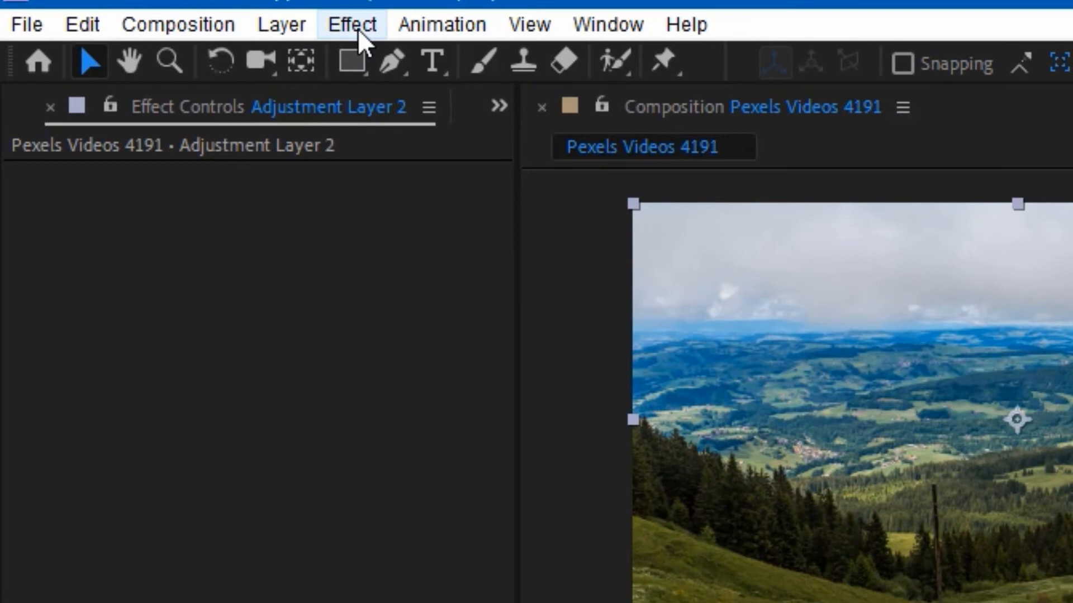
Step: Apply the Distort > Transform effect to Adjustment Layer 2
{"action": "left_click", "coordinate": [358, 29]}
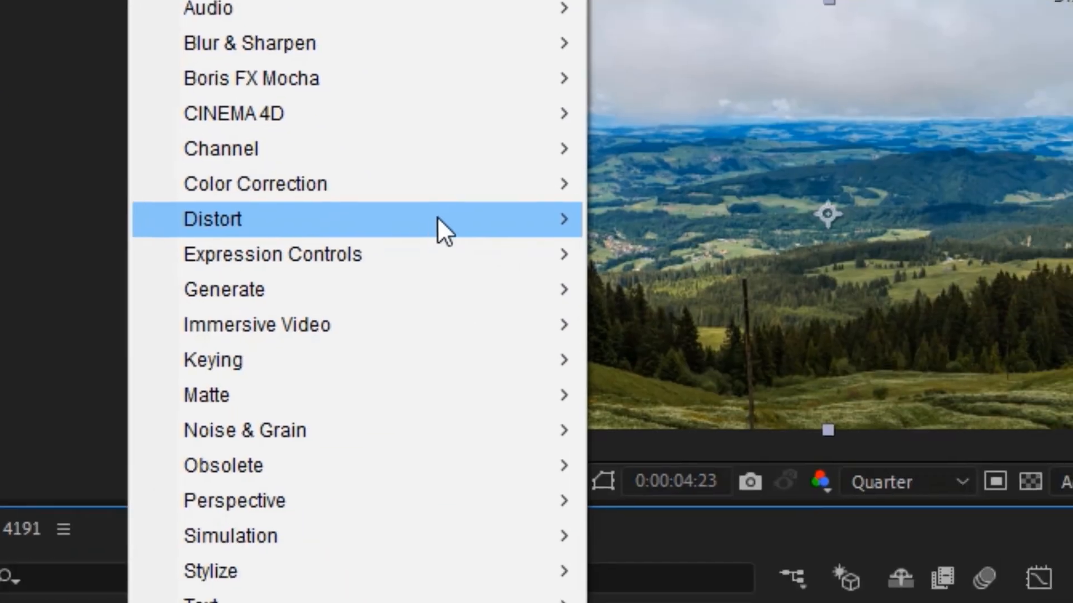
{"action": "mouse_move", "coordinate": [633, 417]}
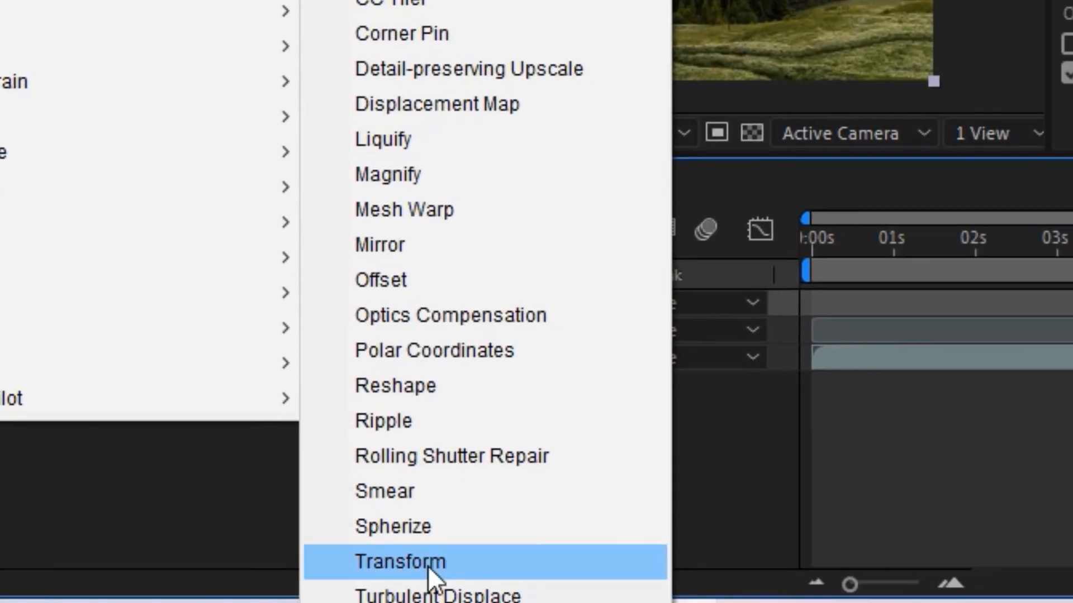
{"action": "left_click", "coordinate": [432, 578]}
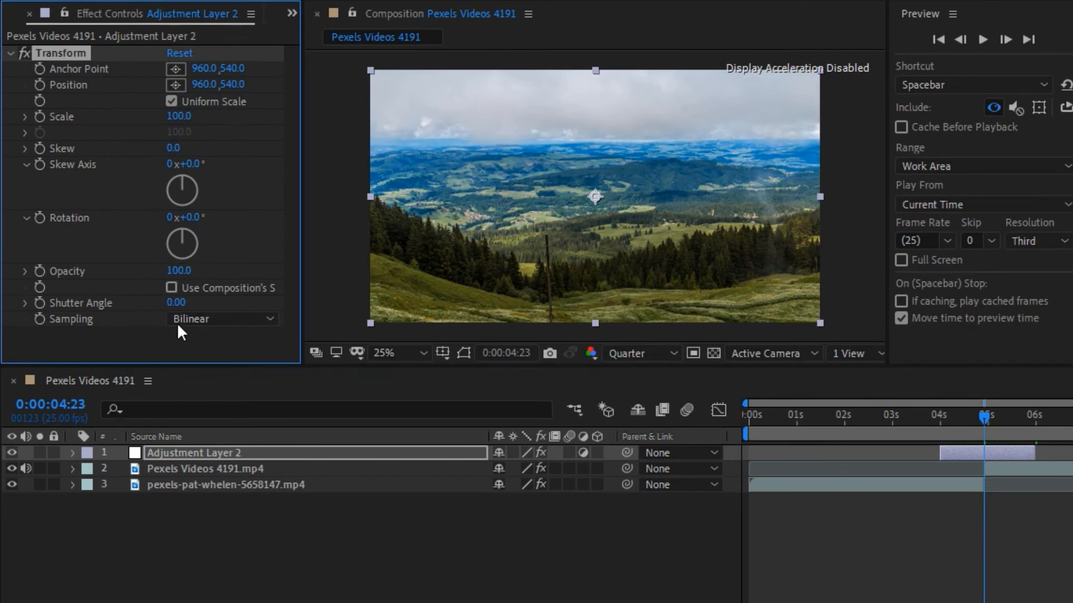
Step: Set the Transform effect's Shutter Angle to 270
{"action": "left_click", "coordinate": [178, 303]}
{"action": "type", "text": "270"}
{"action": "left_click", "coordinate": [252, 529]}
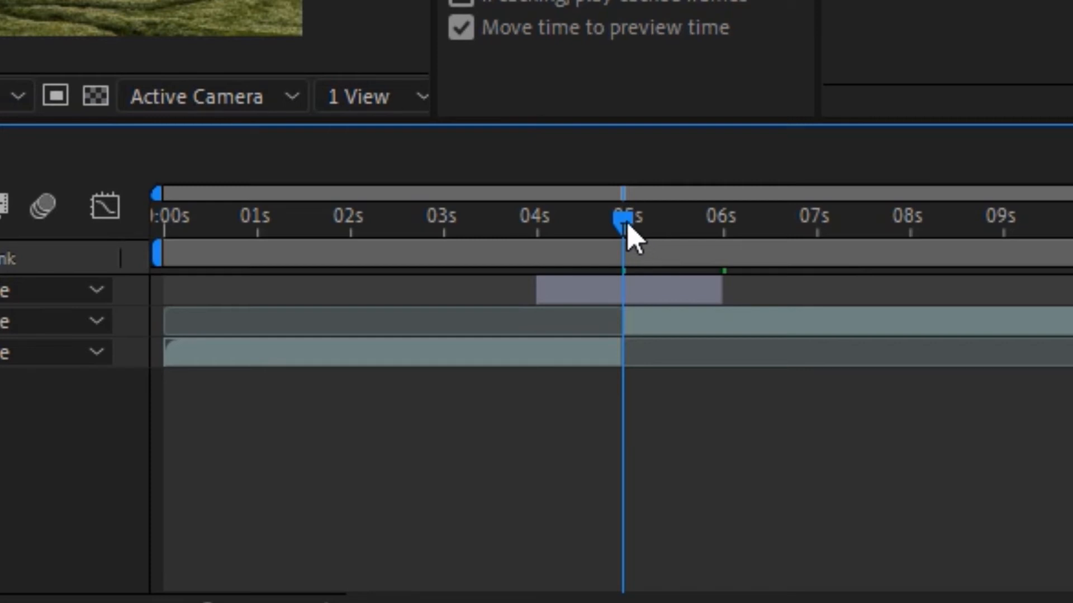
Step: Step the playhead frame by frame to a few frames before the cut
{"action": "key", "text": "Page_Up"}
{"action": "key", "text": "Page_Down"}
{"action": "key", "text": "ctrl+Right"}
{"action": "key", "text": "ctrl+Left"}
{"action": "key", "text": "ctrl+Left"}
{"action": "key", "text": "ctrl+Left"}
{"action": "key", "text": "ctrl+Left"}
{"action": "key", "text": "ctrl+Left"}
{"action": "key", "text": "ctrl+Left"}
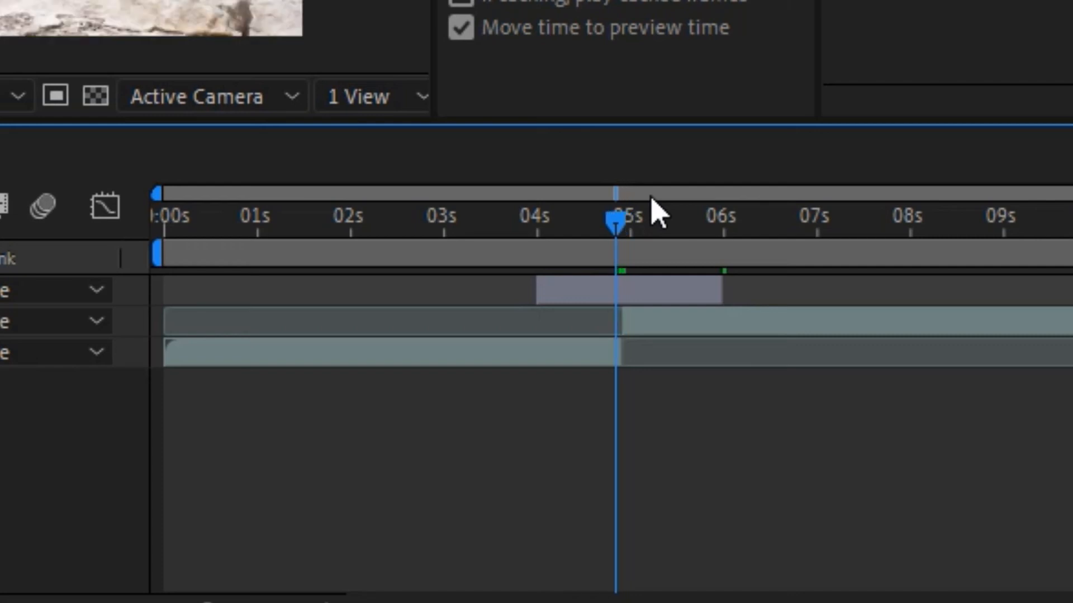
{"action": "key", "text": "ctrl+Left"}
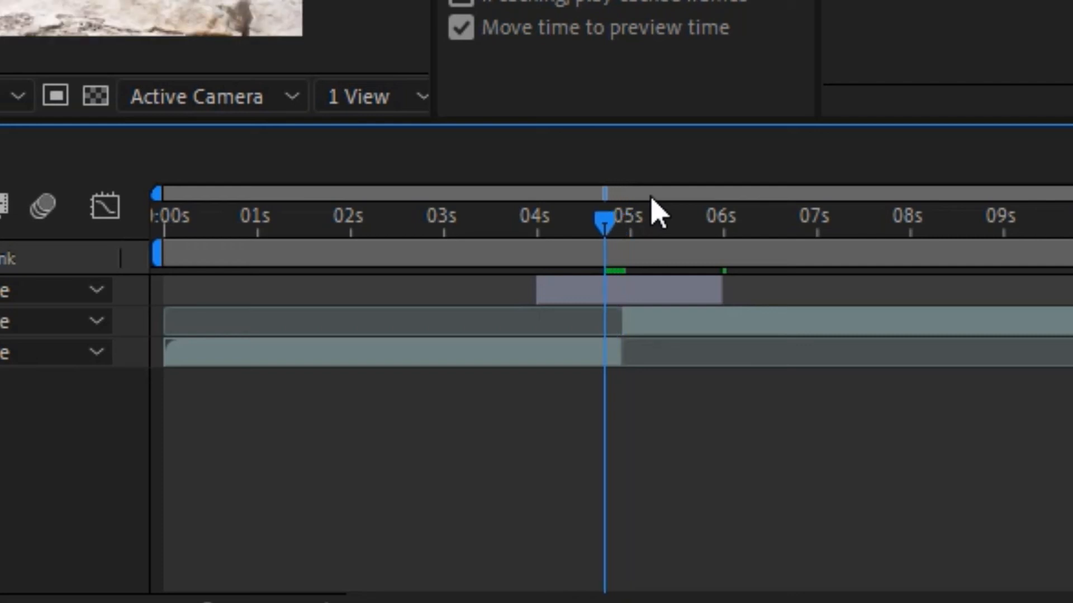
Step: Keyframe Rotation from 0x+0.0° at 0:00:04:18 to 1x+0.0° at 0:00:05:03, then check the spin
{"action": "left_click", "coordinate": [623, 295]}
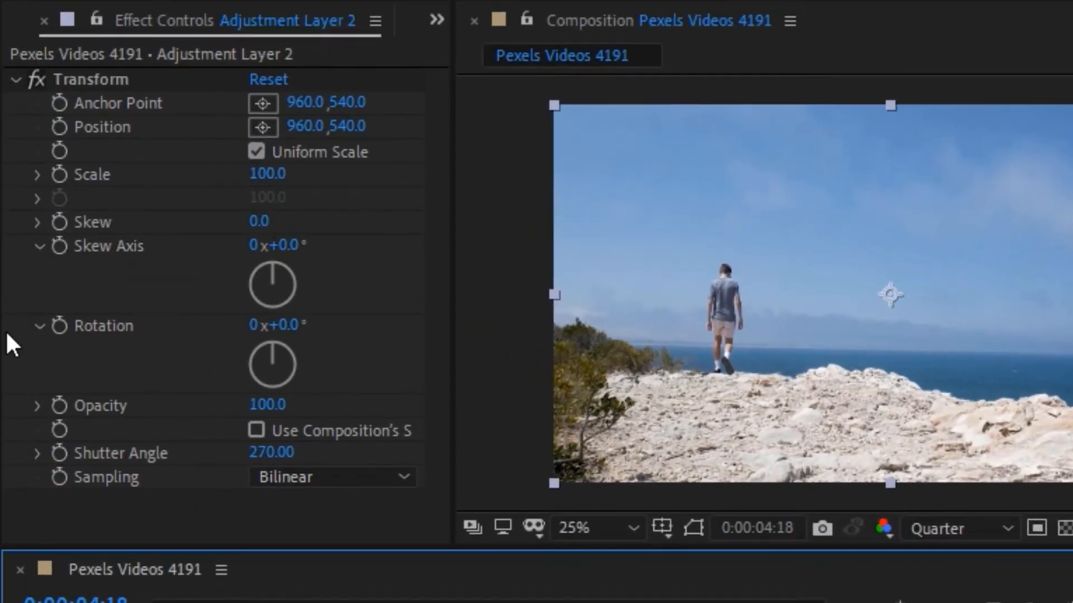
{"action": "left_click", "coordinate": [56, 328]}
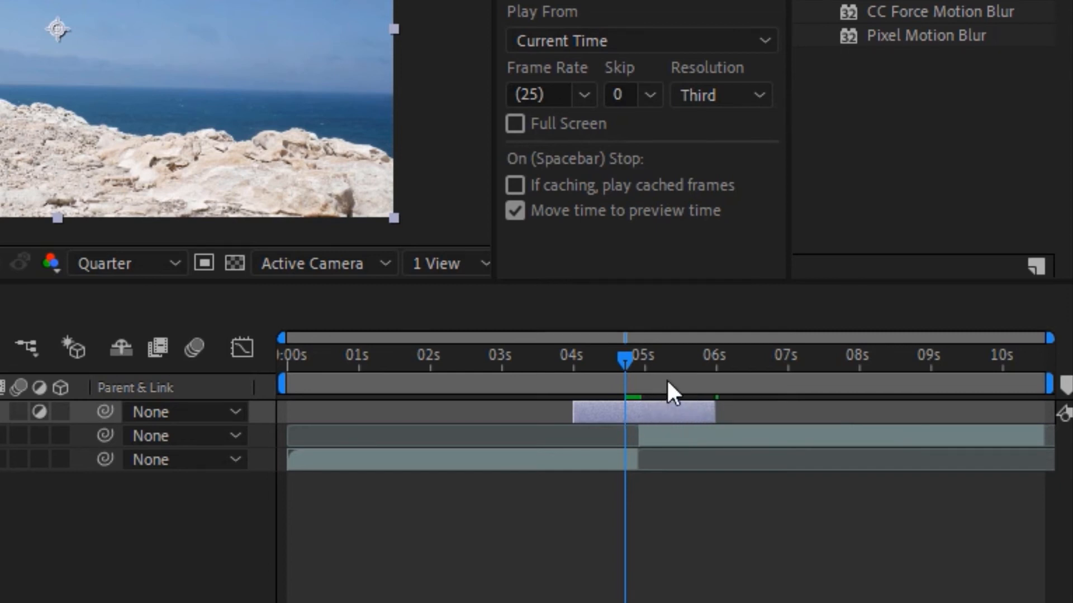
{"action": "key", "text": "shift+Page_Down"}
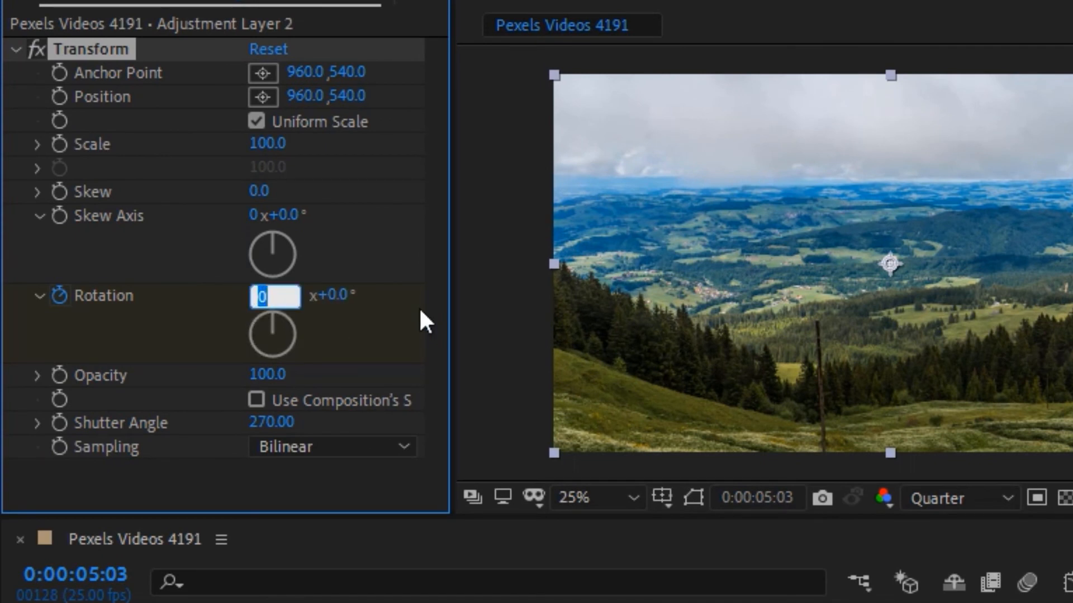
{"action": "type", "text": "1"}
{"action": "key", "text": "Return"}
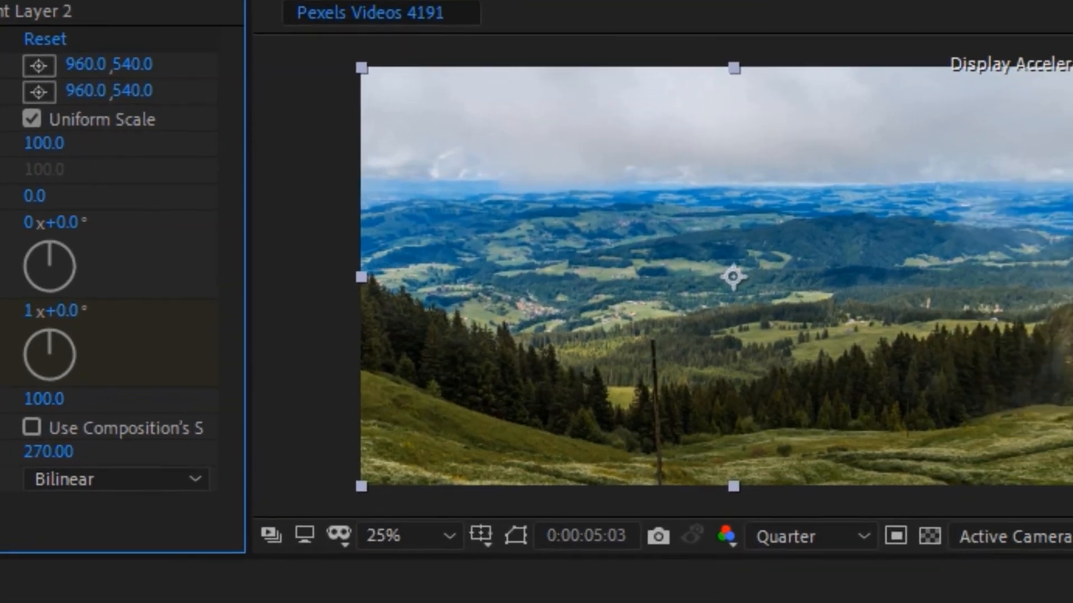
{"action": "left_click_drag", "start_coordinate": [1069, 582], "coordinate": [1055, 582]}
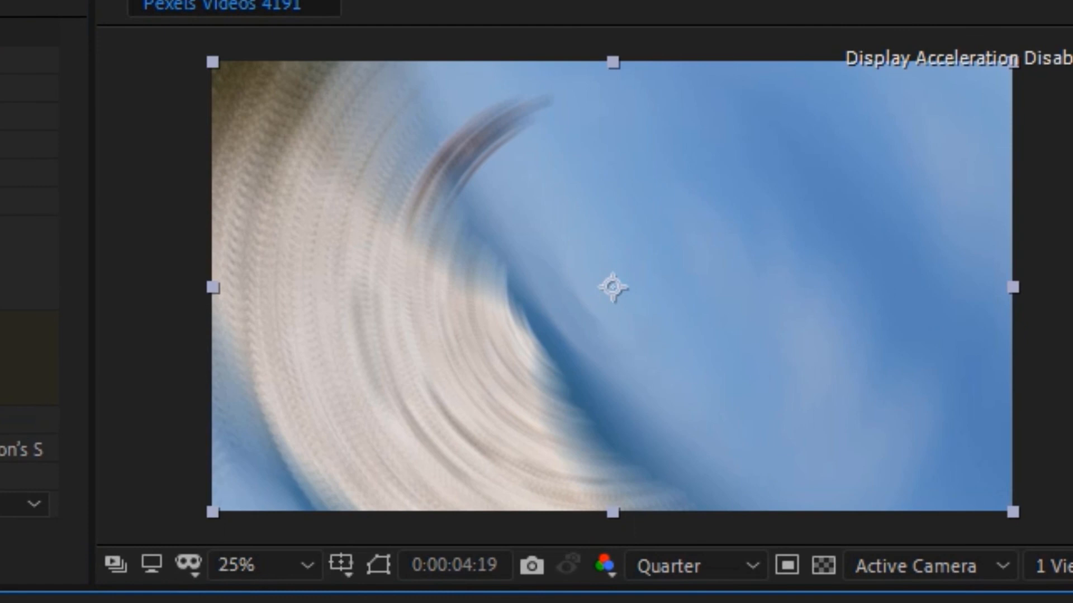
{"action": "key", "text": "Page_Up"}
{"action": "key", "text": "Page_Up"}
{"action": "key", "text": "Page_Up"}
{"action": "key", "text": "Page_Up"}
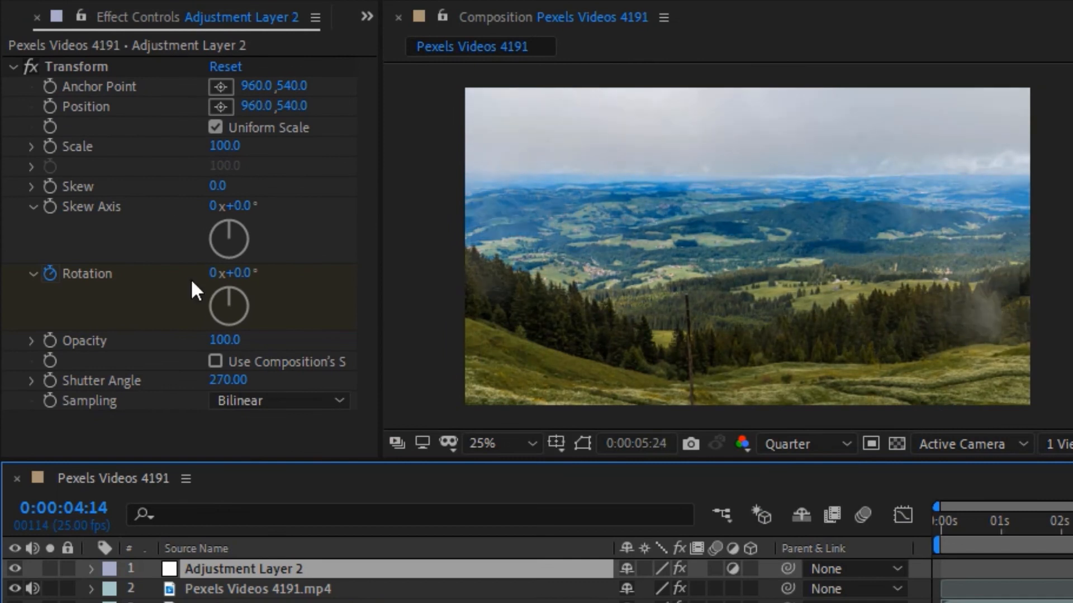
Step: Lower the Transform Shutter Angle to 220
{"action": "left_click", "coordinate": [221, 381]}
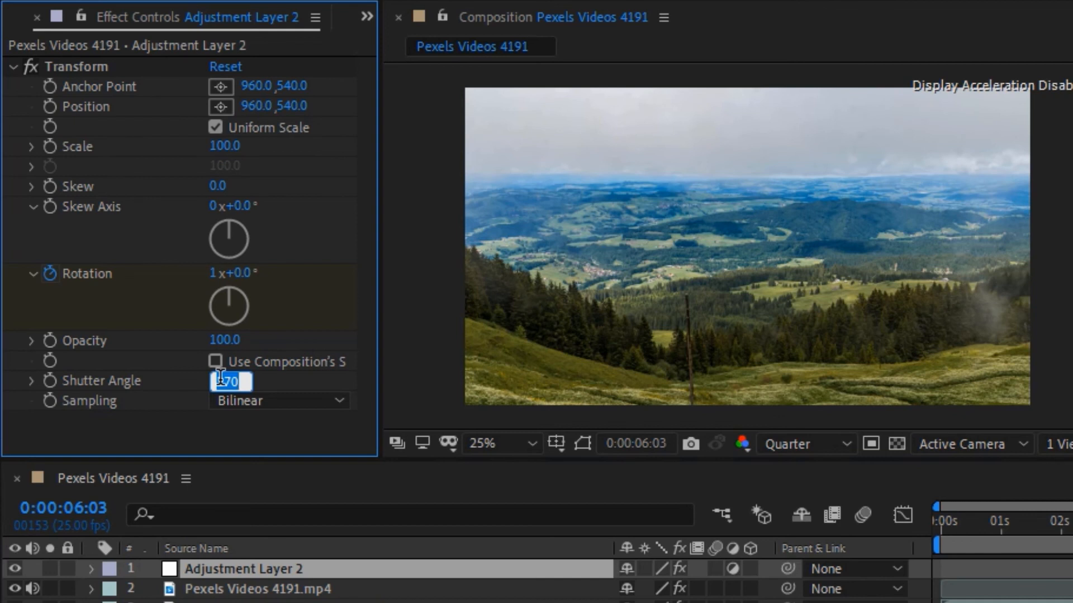
{"action": "type", "text": "220"}
{"action": "left_click", "coordinate": [391, 601]}
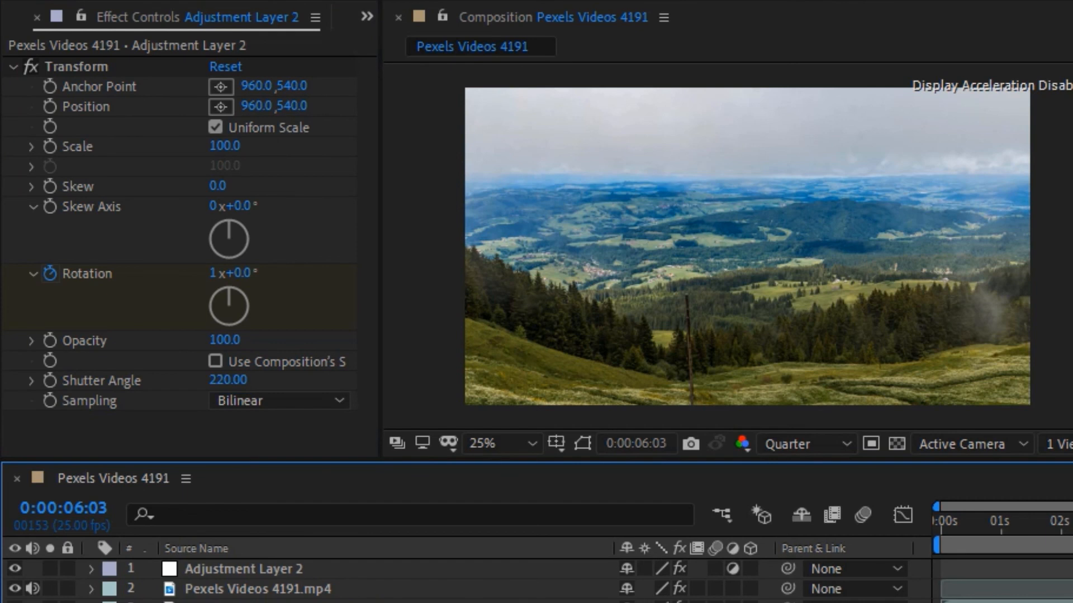
Step: Preview the spin transition from 0:00:04:12
{"action": "left_click_drag", "start_coordinate": [1072, 522], "coordinate": [1062, 522]}
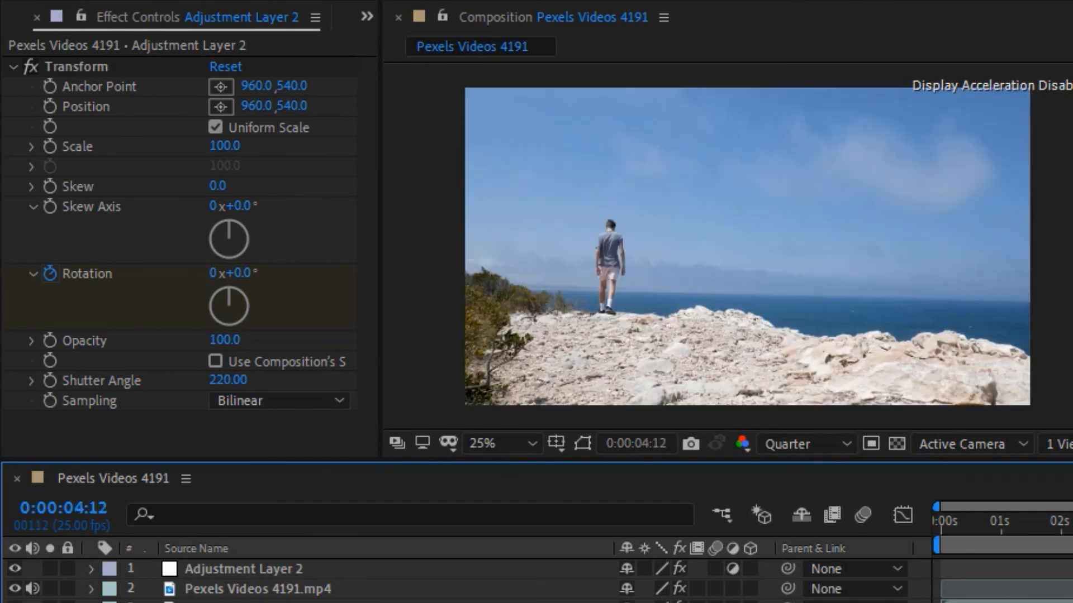
{"action": "key", "text": "space"}
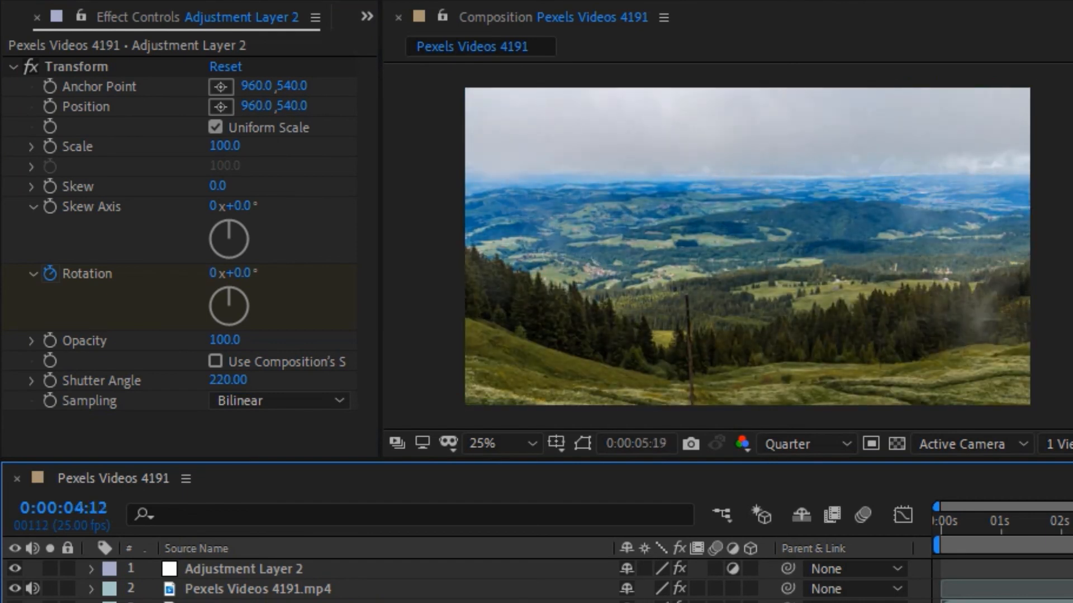
{"action": "key", "text": "space"}
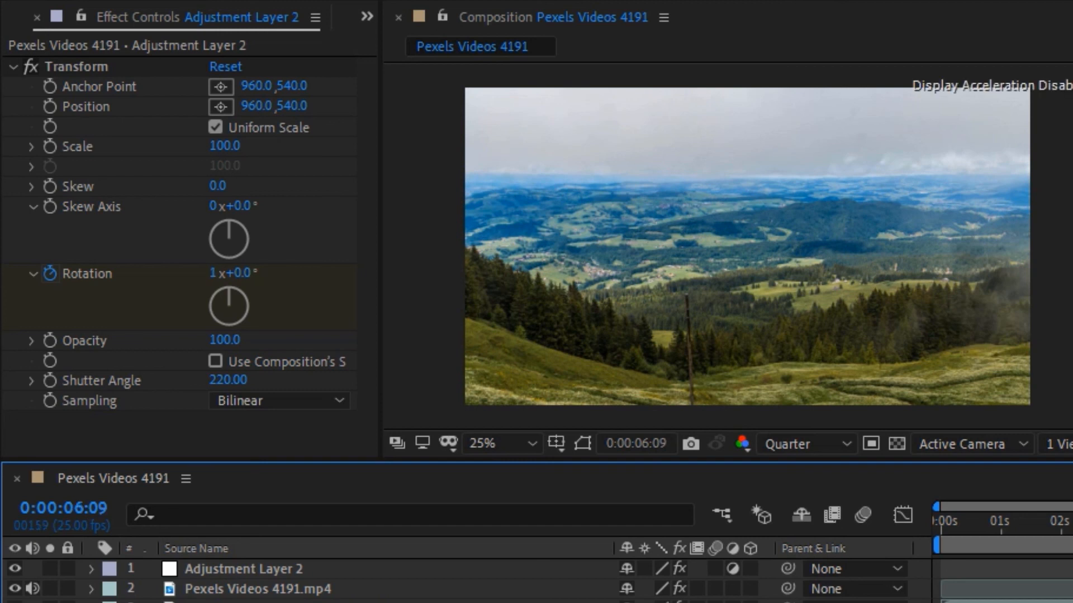